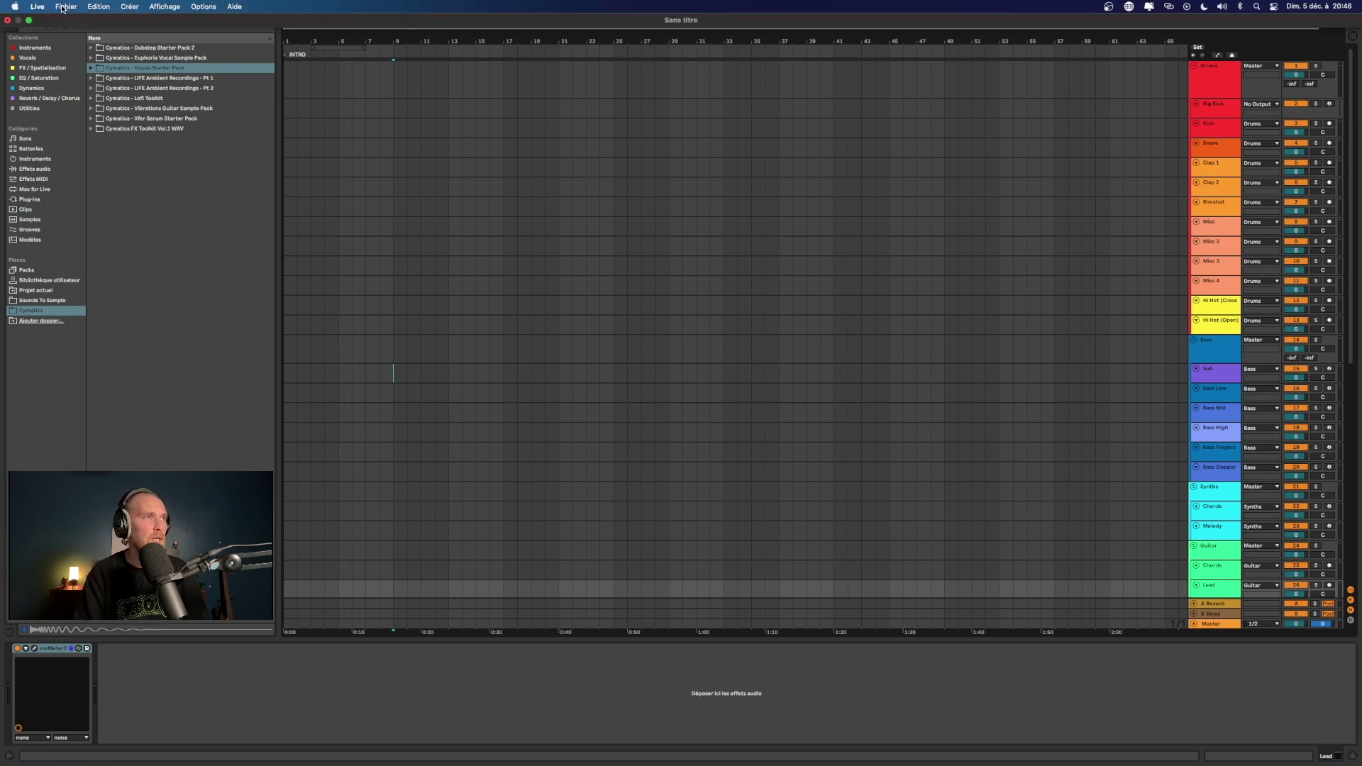
Examine the tracks inside the Drums group, from Big Kick, Kick and Snare to Clap 1 and Clap 2
left_click(63, 7)
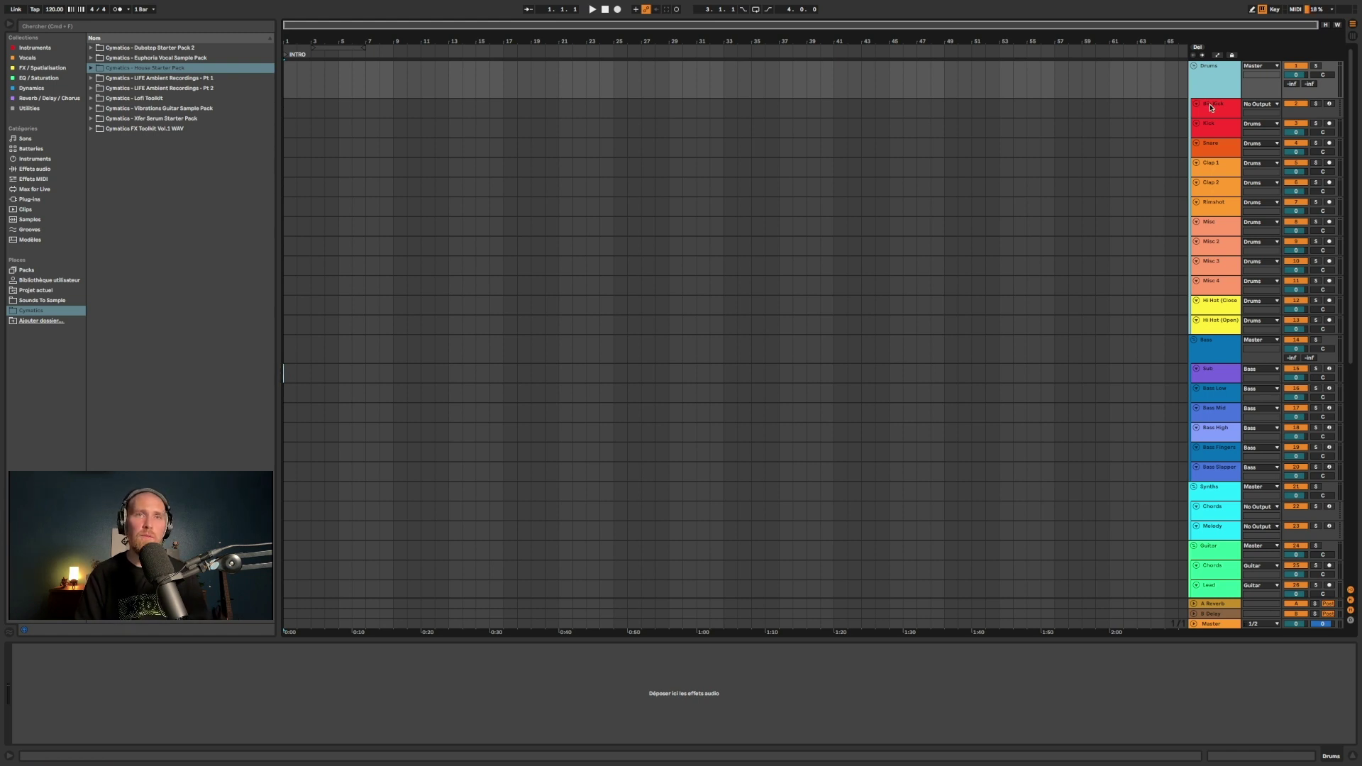
left_click(1211, 108)
left_click(1206, 323, "shift")
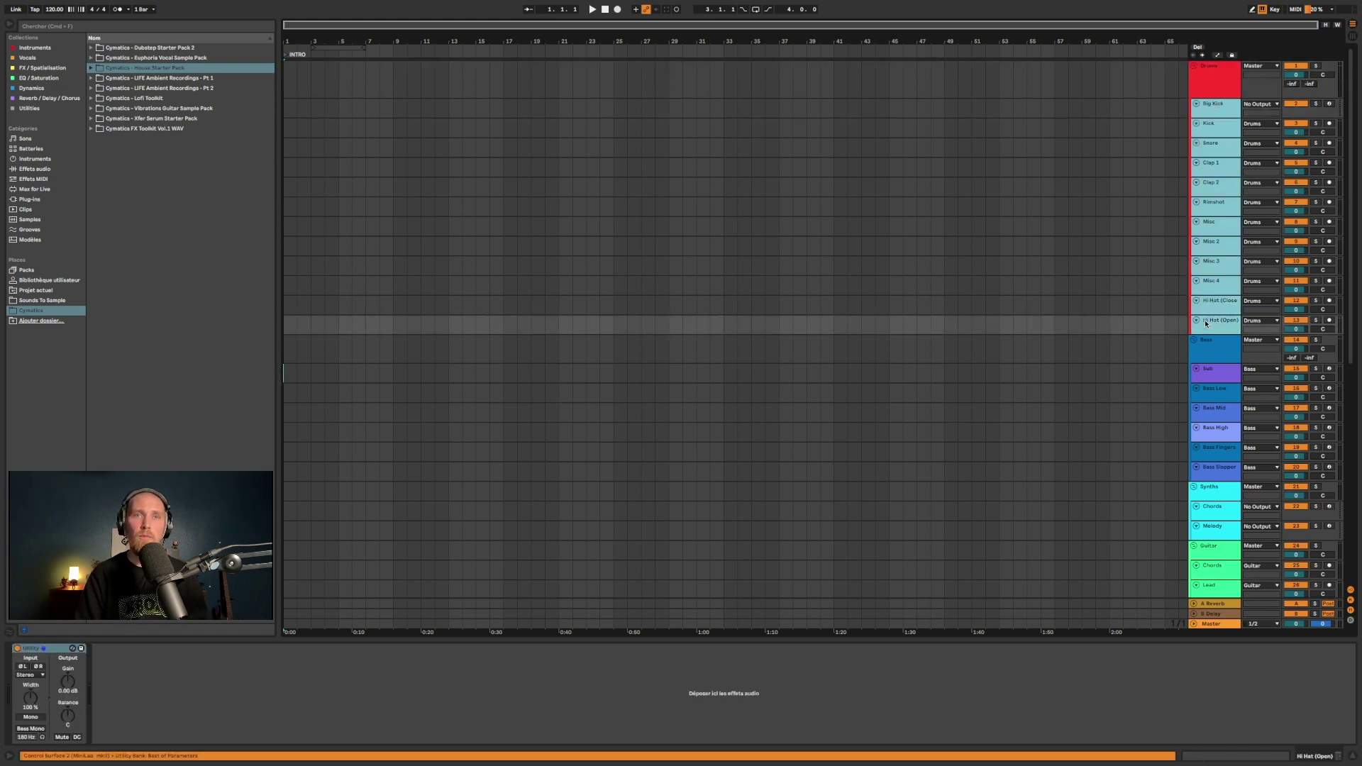
left_click(1214, 107)
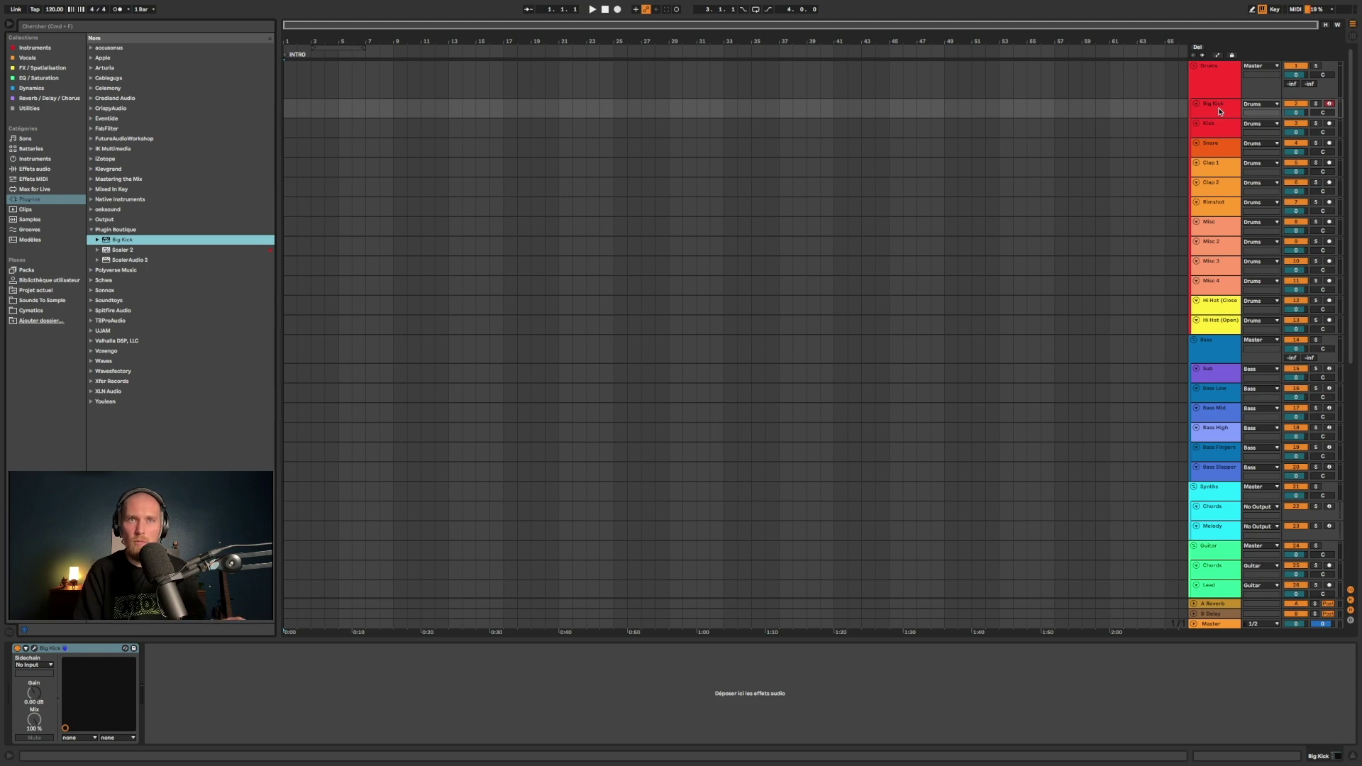
left_click(1220, 123)
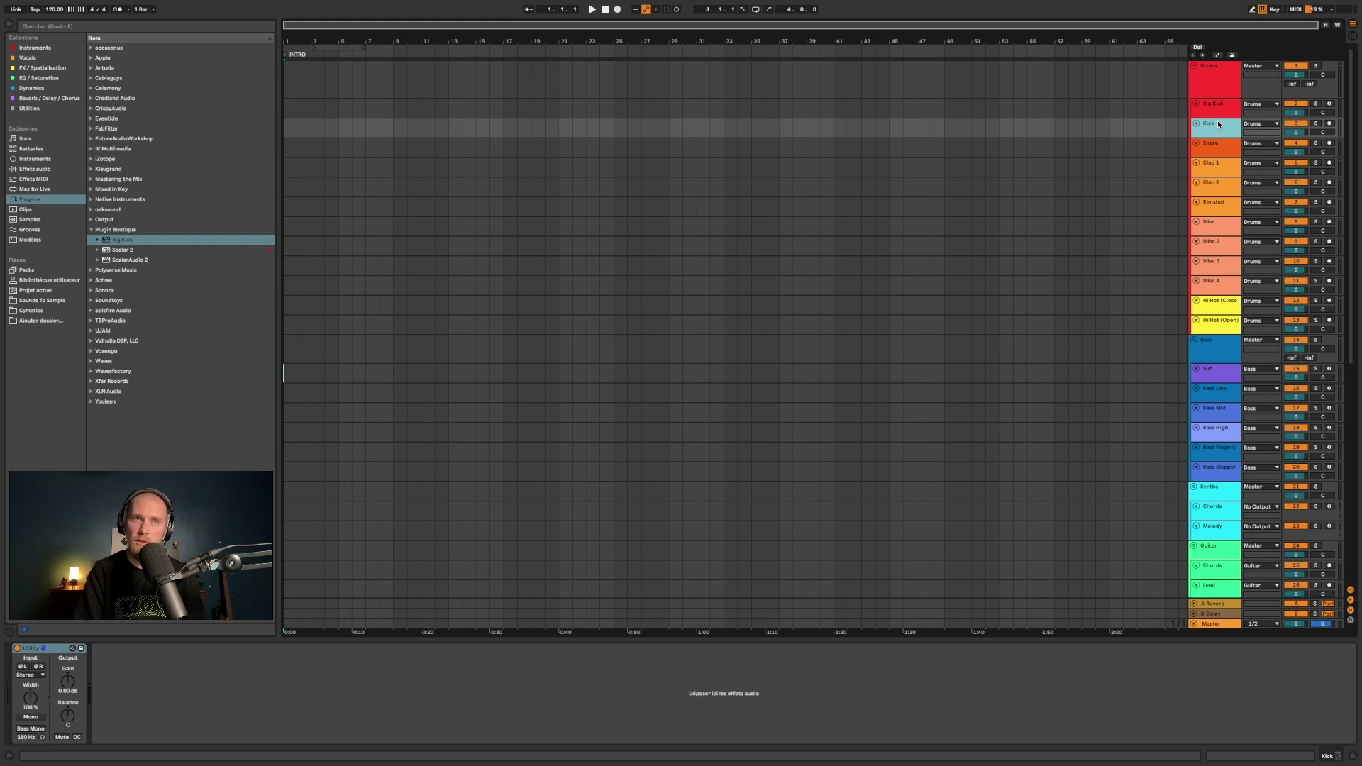
left_click(1216, 112)
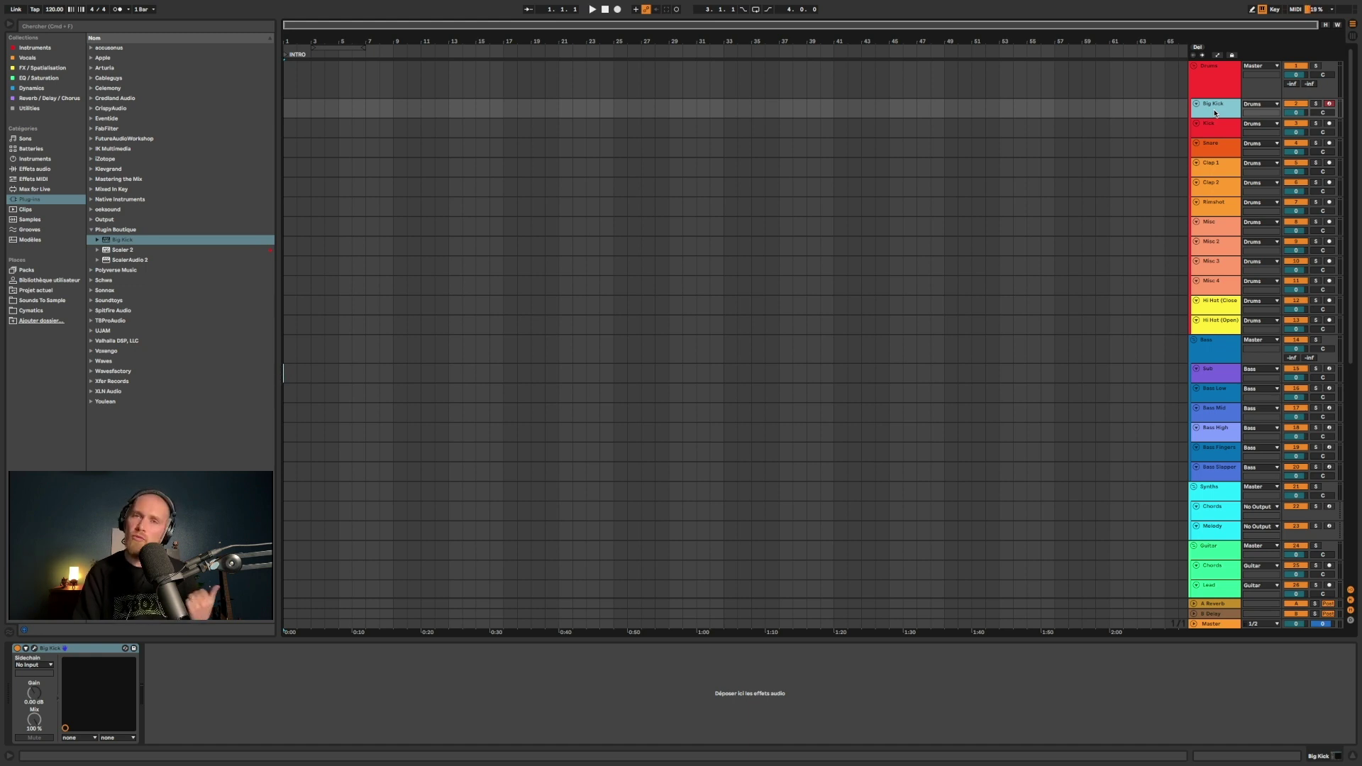
left_click(1223, 150)
left_click(1226, 167)
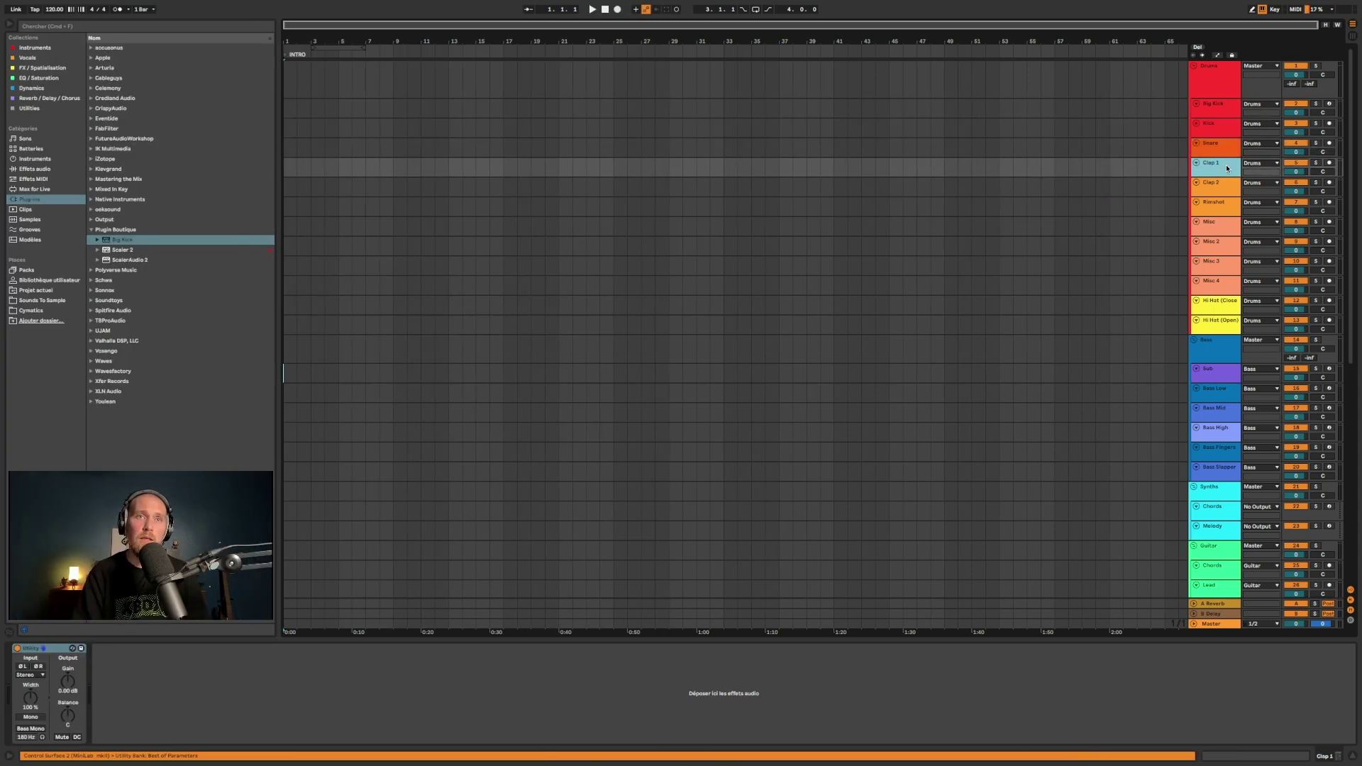
key("Down")
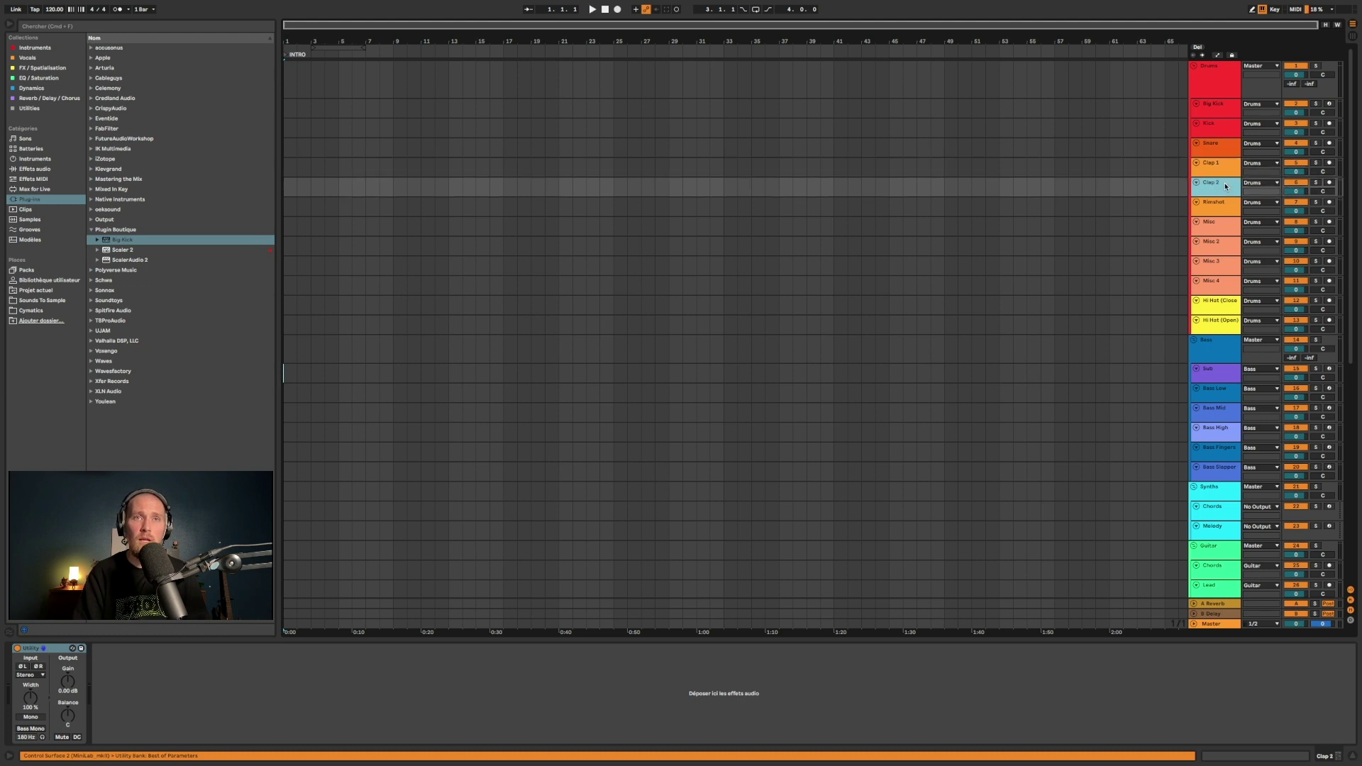
left_click(1219, 145)
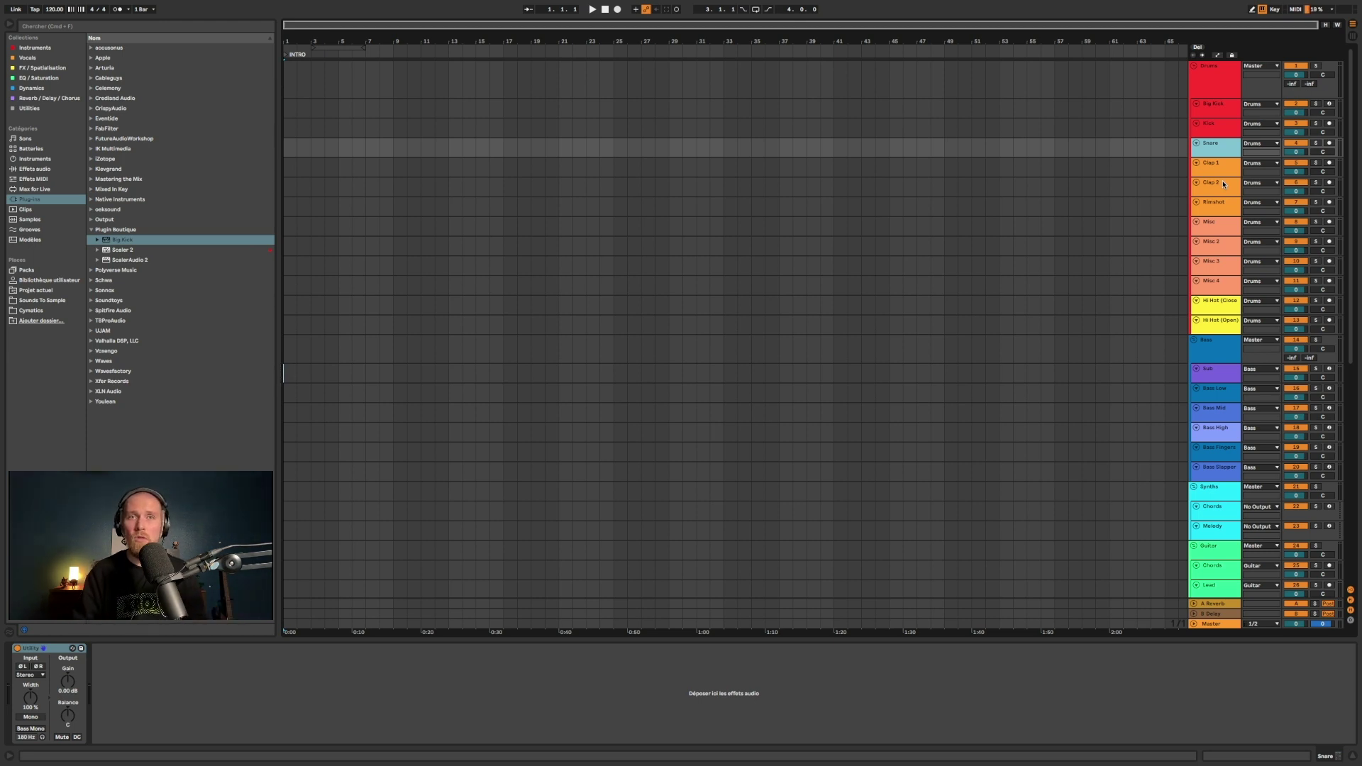
Try a track delay of -10 ms on the Clap 1 track, resetting it and hiding the delay controls again
left_click(1351, 621)
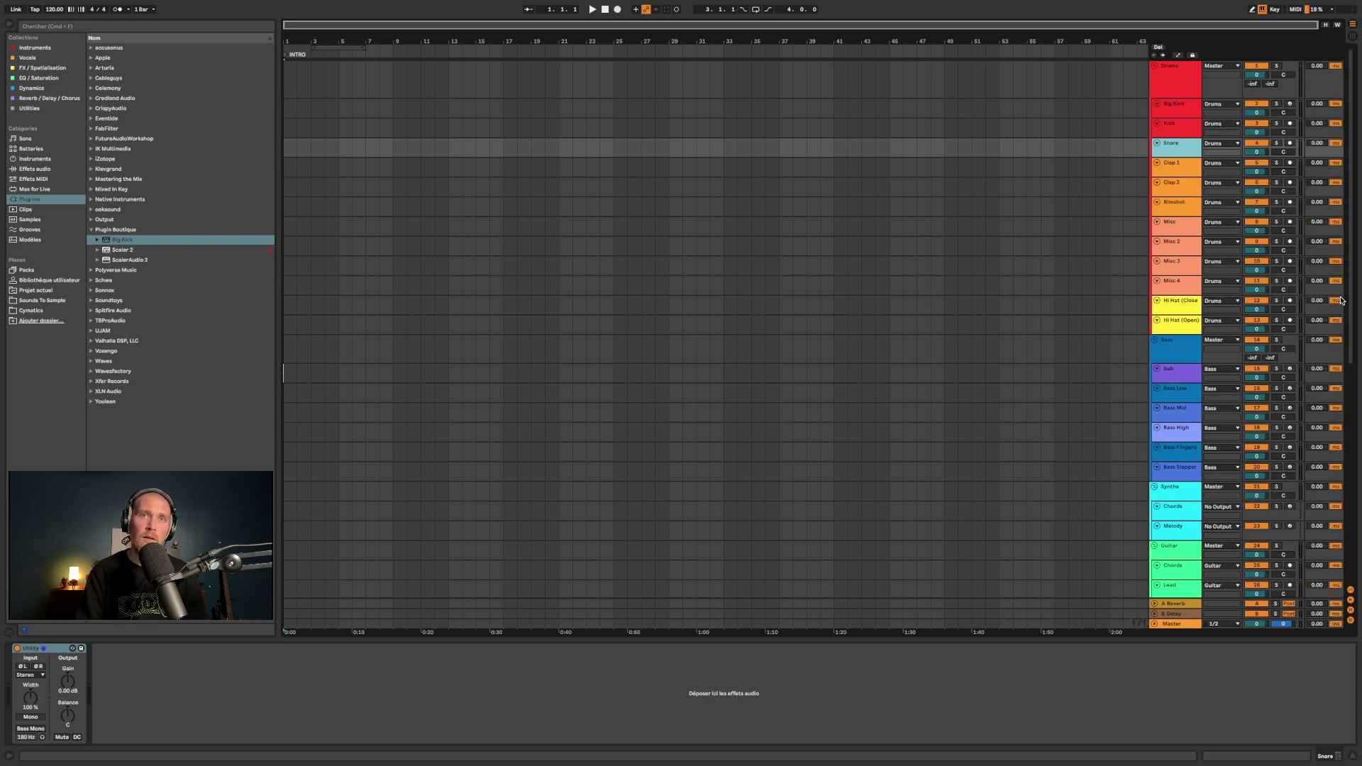
left_click(1317, 166)
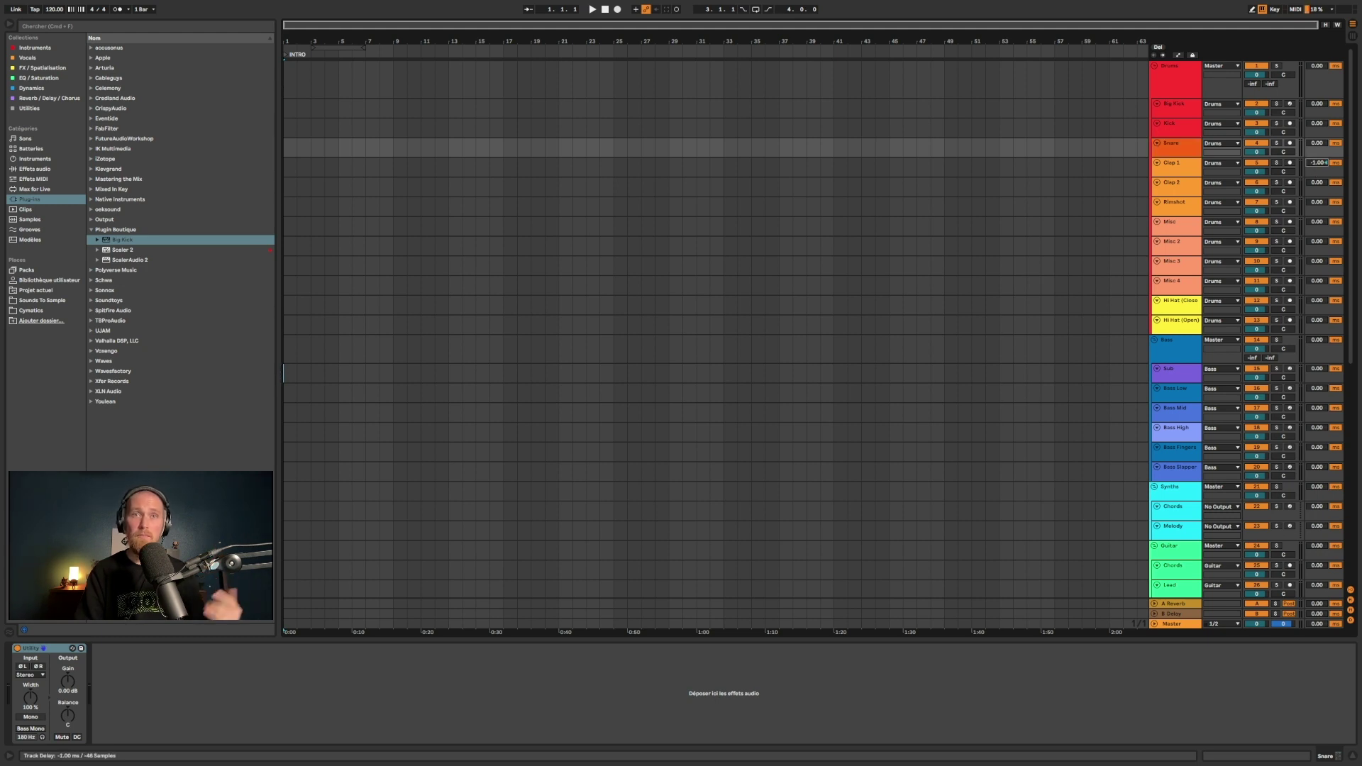
type("-9")
key("Return")
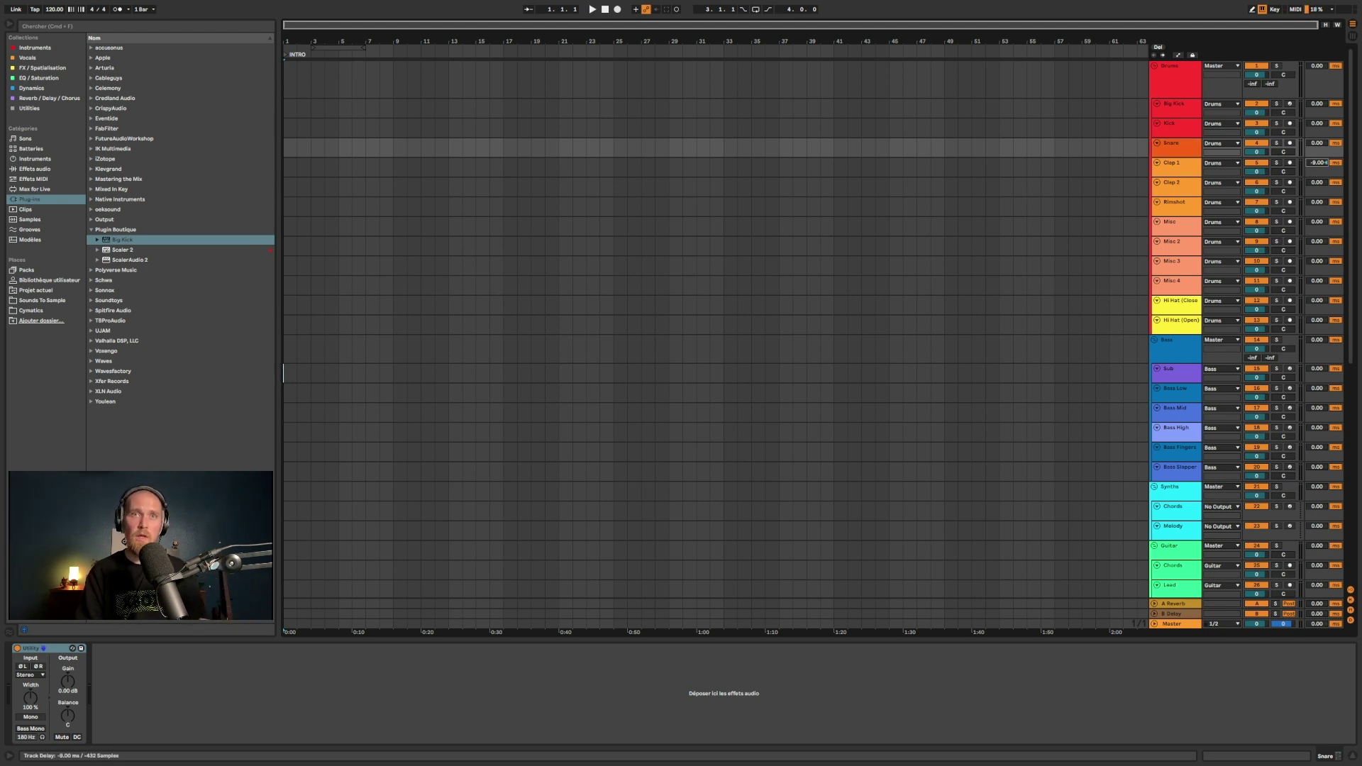
scroll(1326, 162, "down", 3)
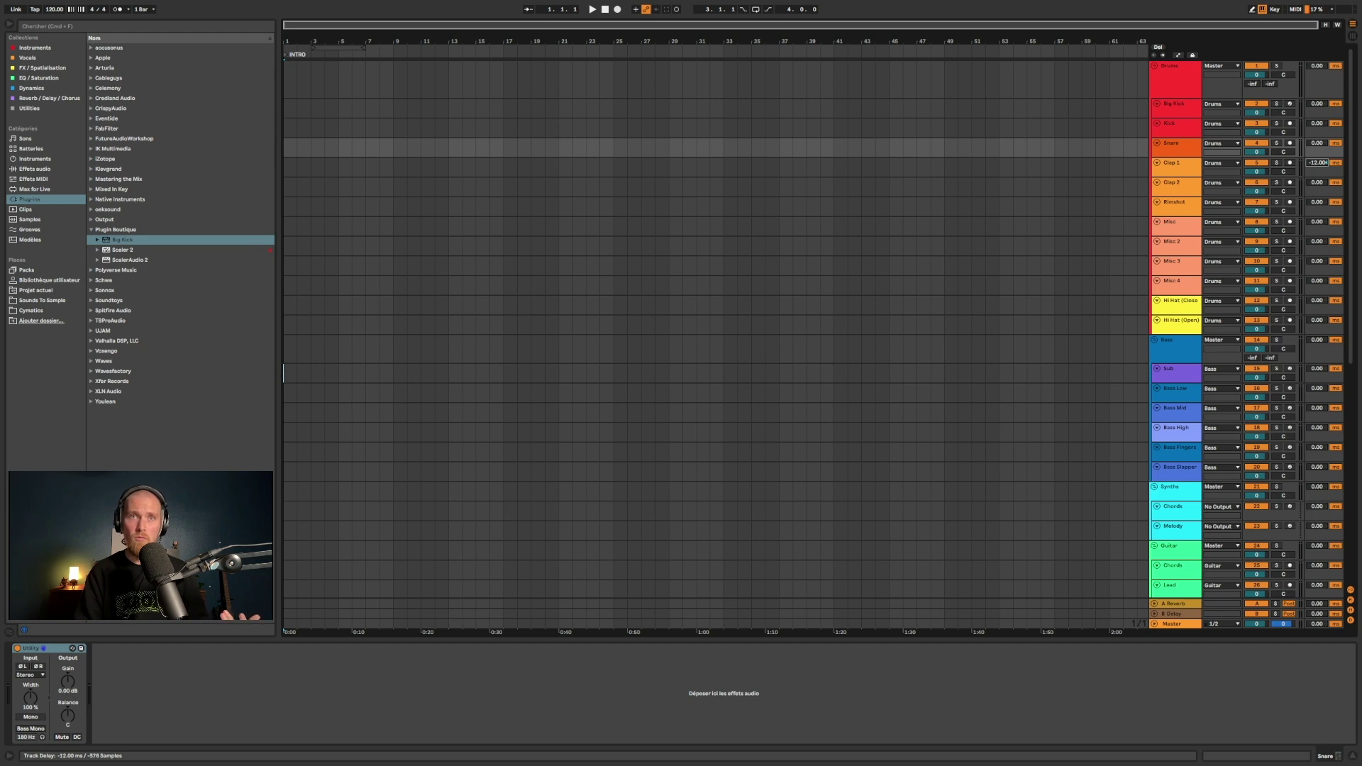
scroll(1324, 163, "up", 1)
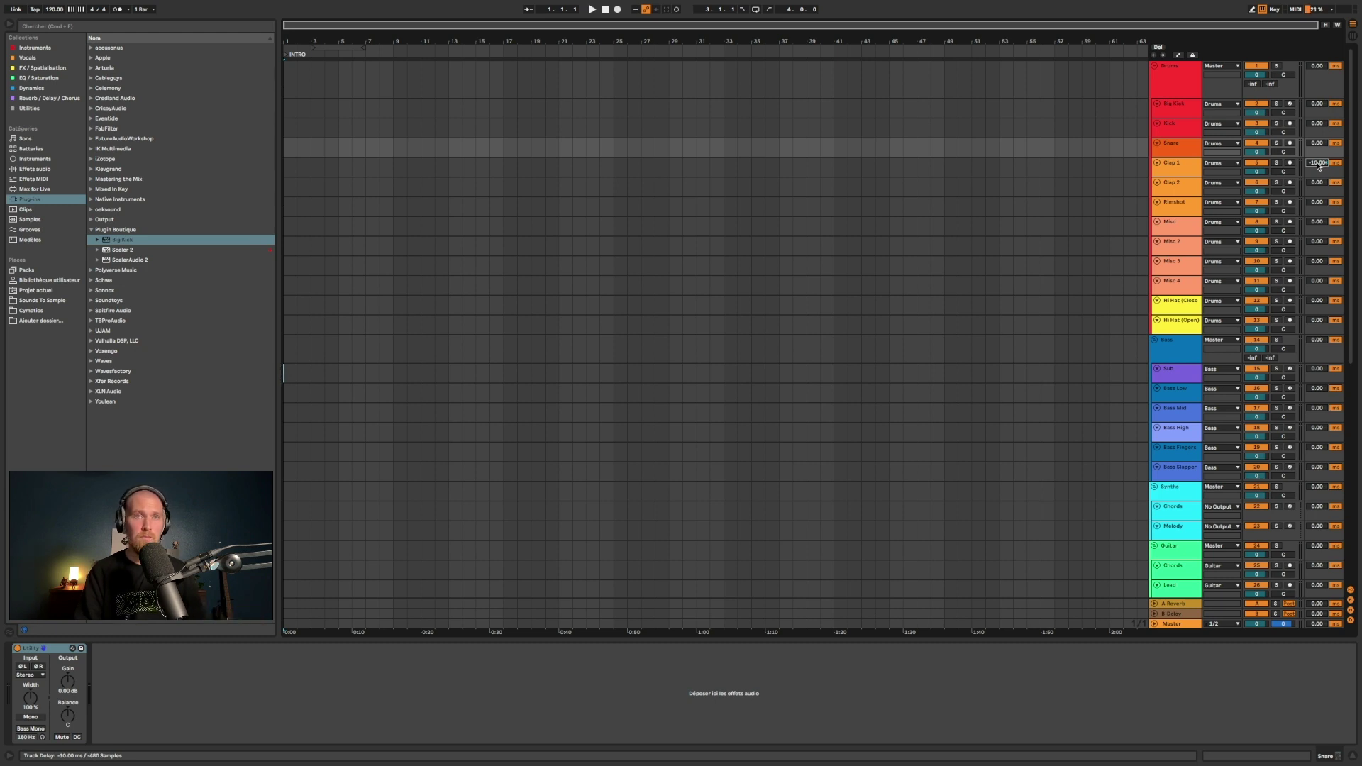
left_click_drag(1305, 167, 1305, 144)
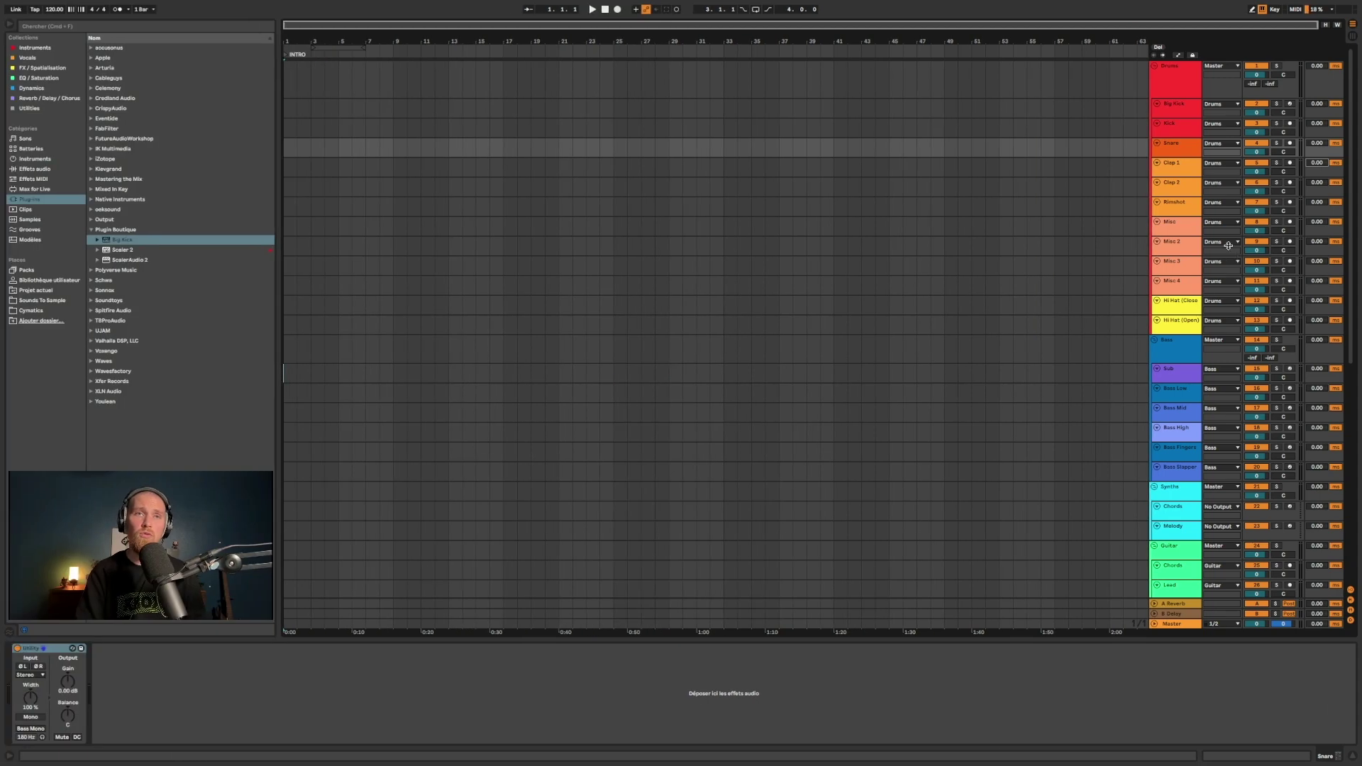
left_click(1178, 168)
left_click(1188, 186)
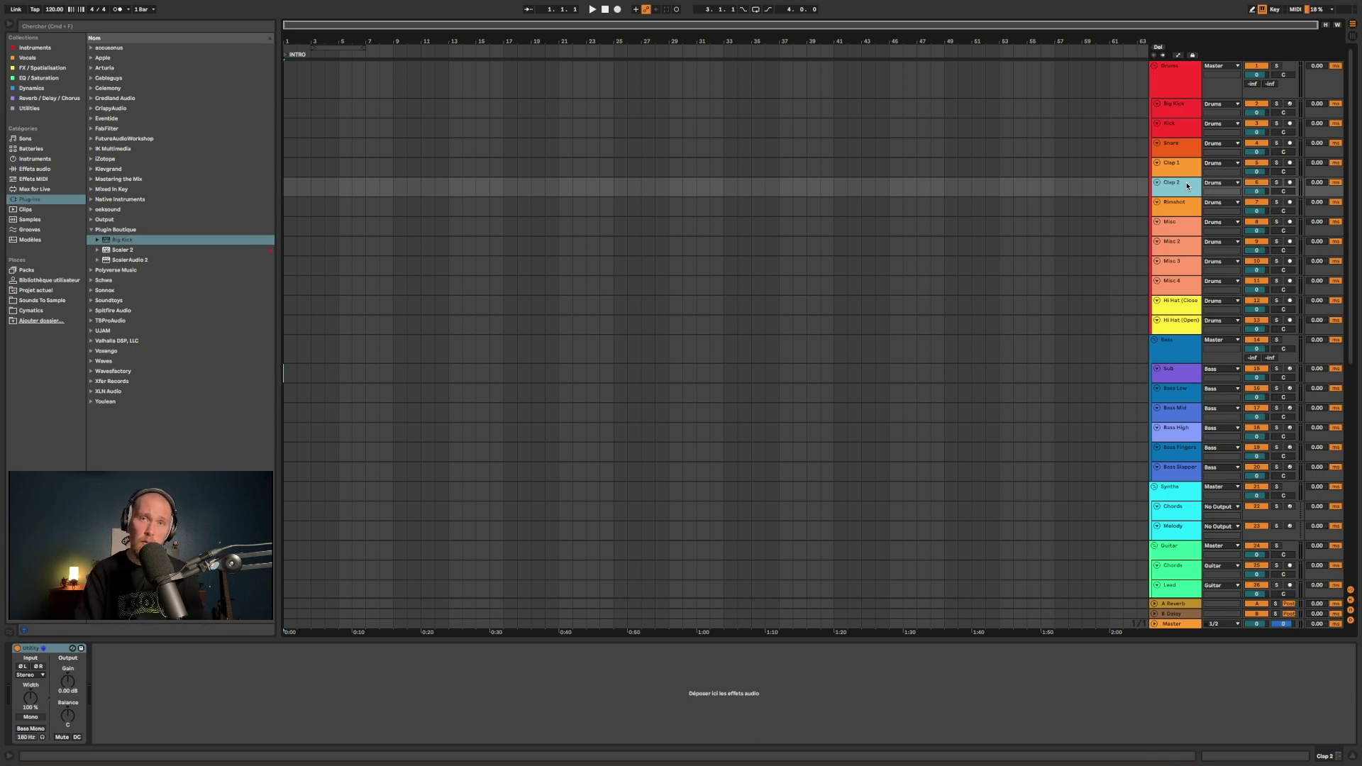
left_click(1351, 621)
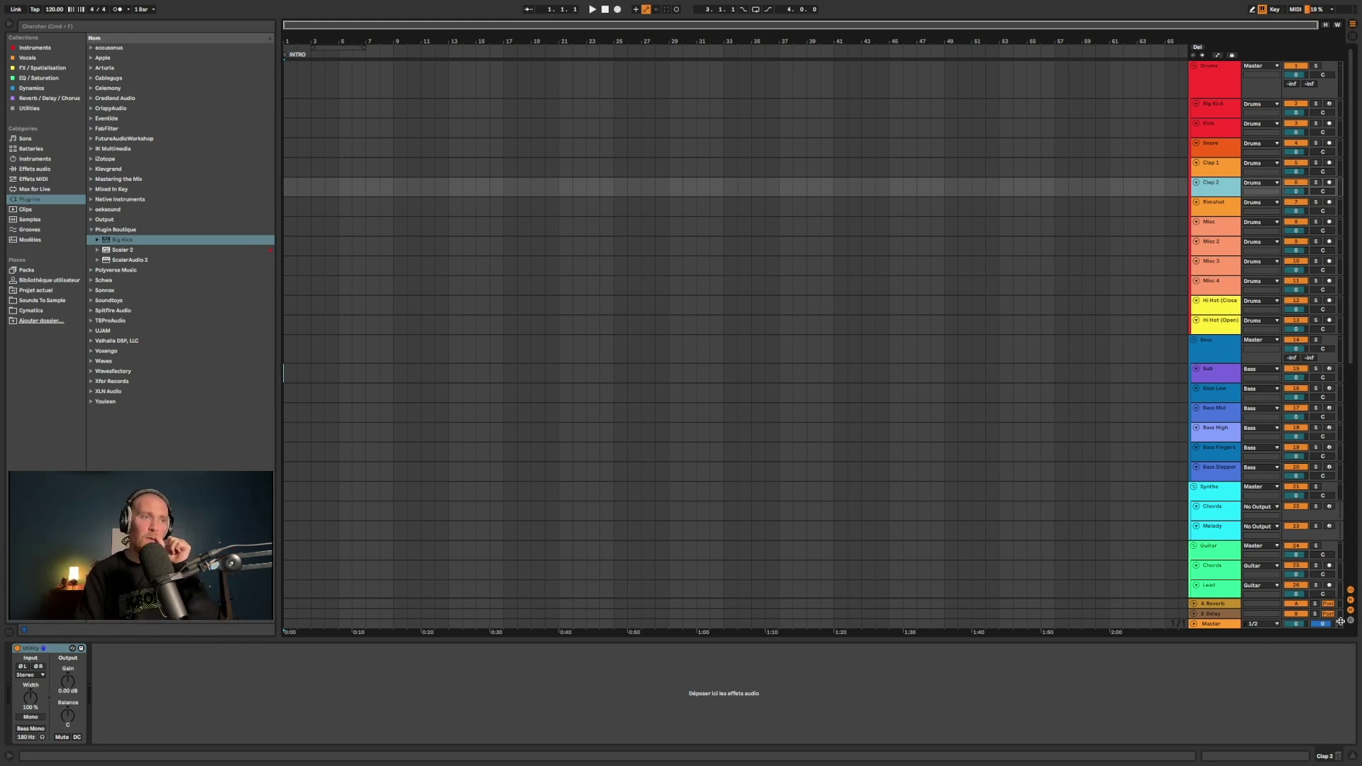
Insert an audio track below Rimshot in the Drums group and name it Cowbell
left_click(1217, 207)
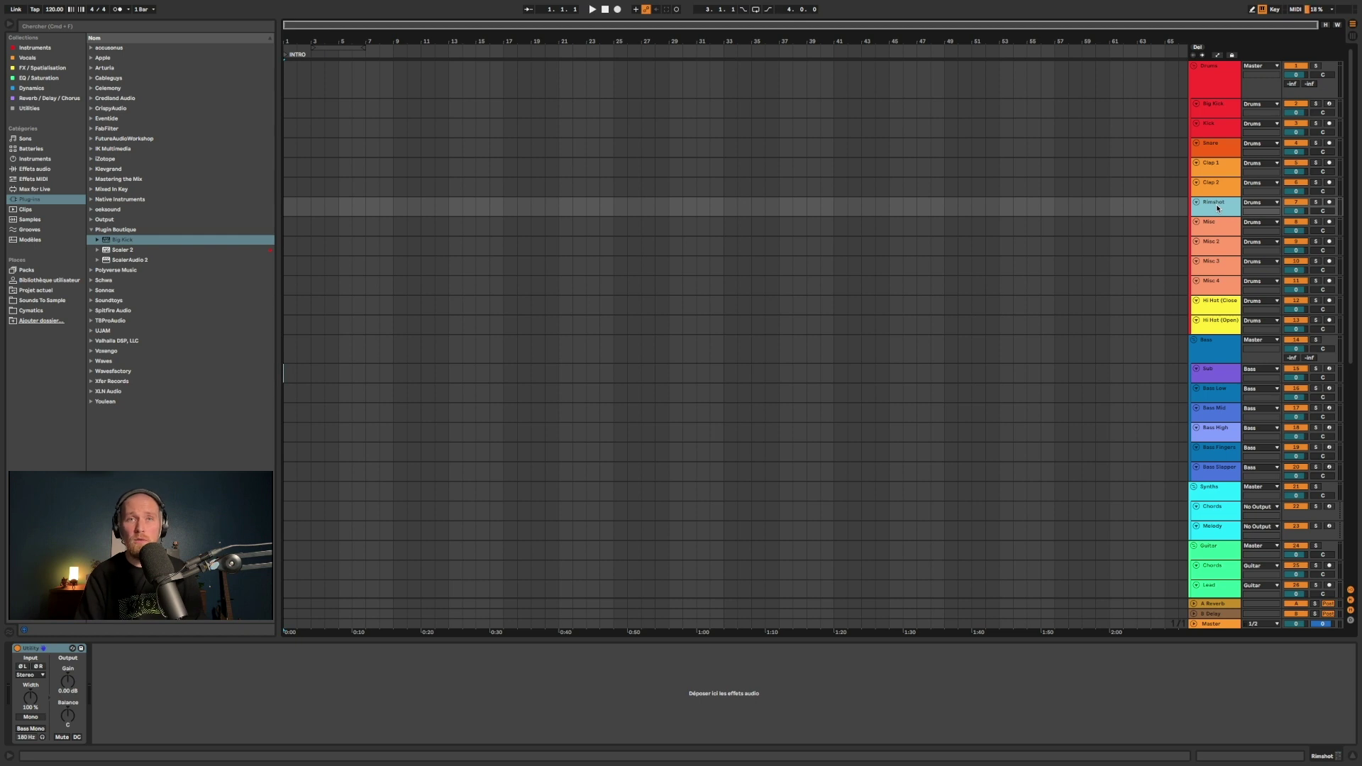
key("space")
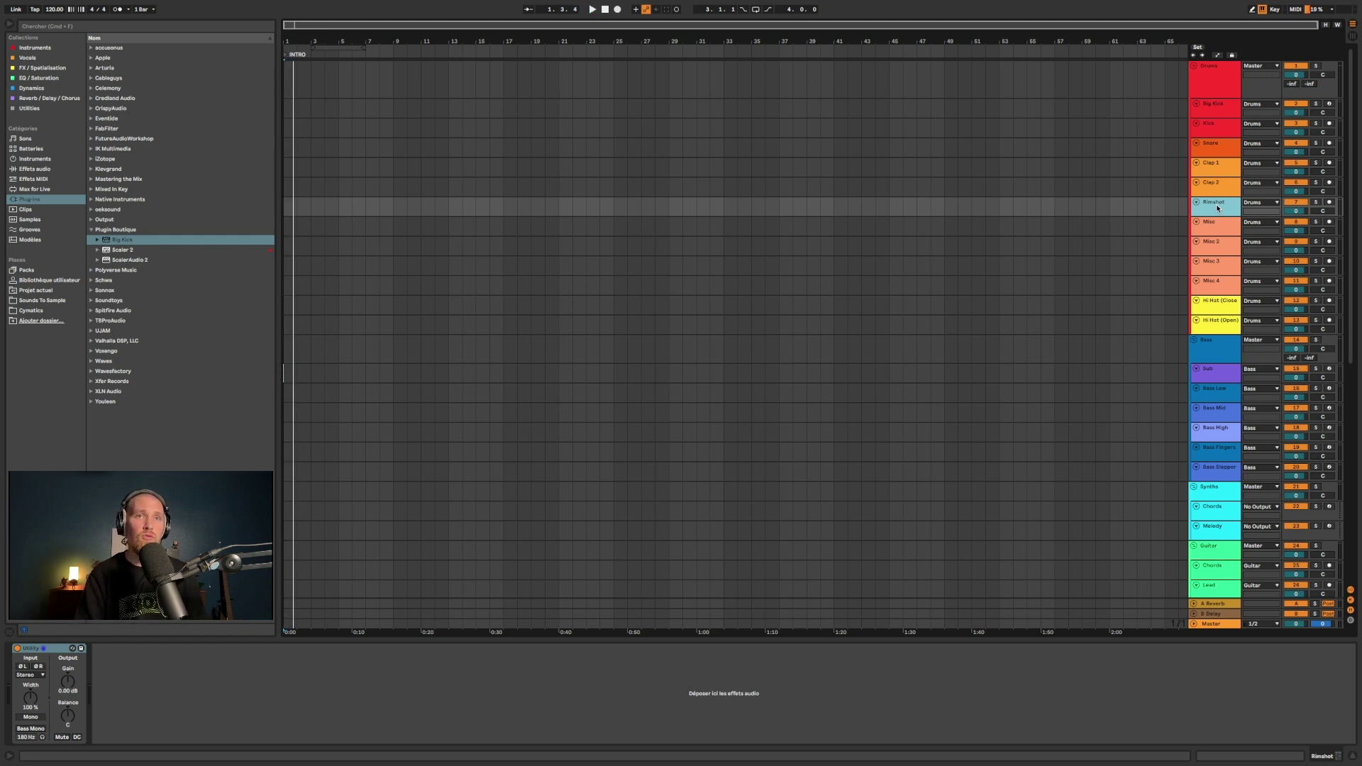
key("super+t")
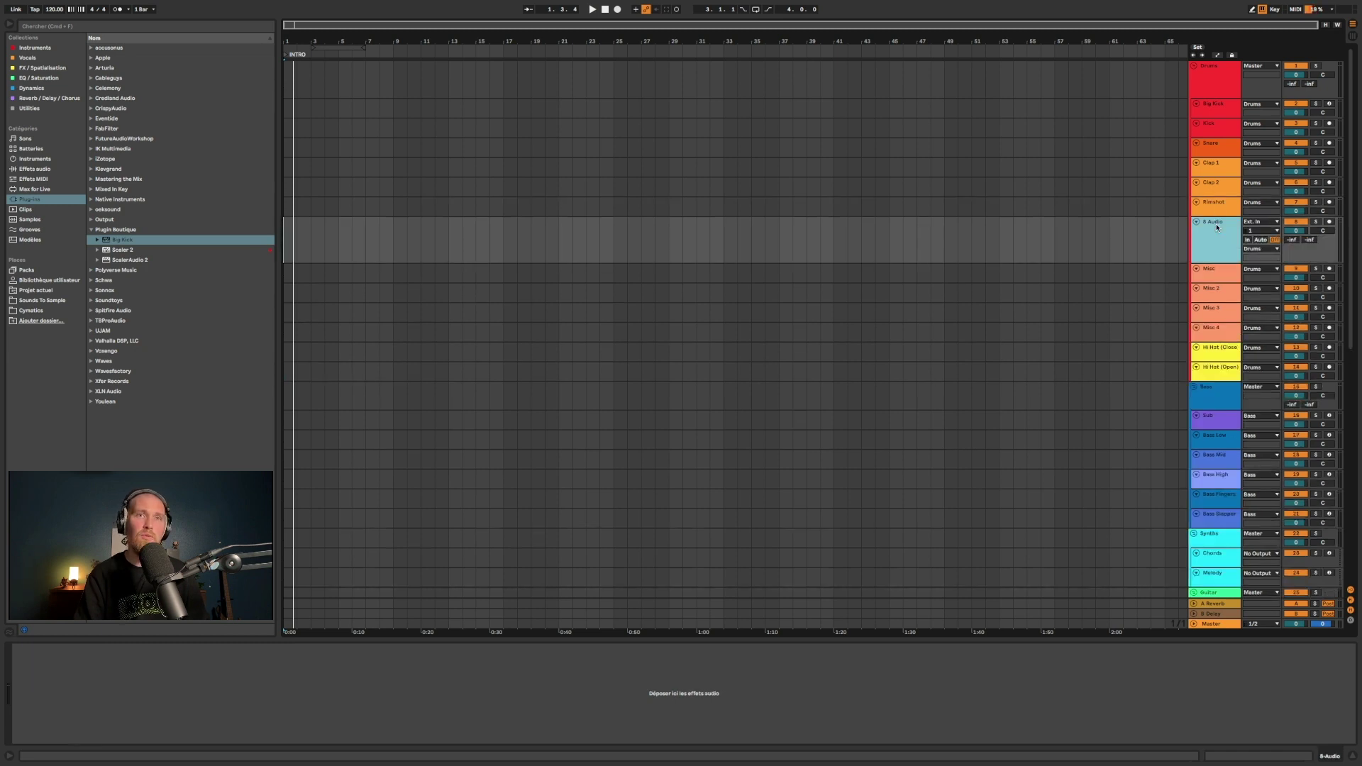
key("super+r")
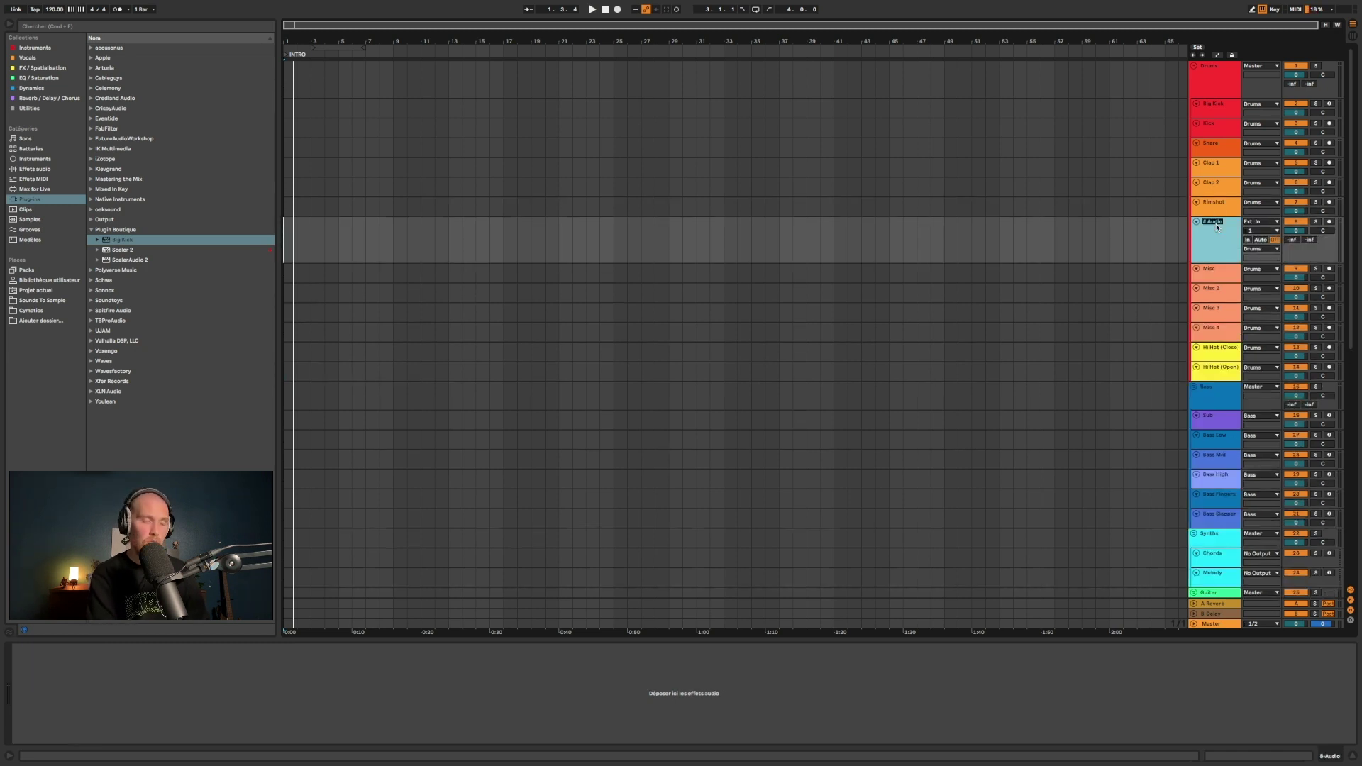
type("Cowbell")
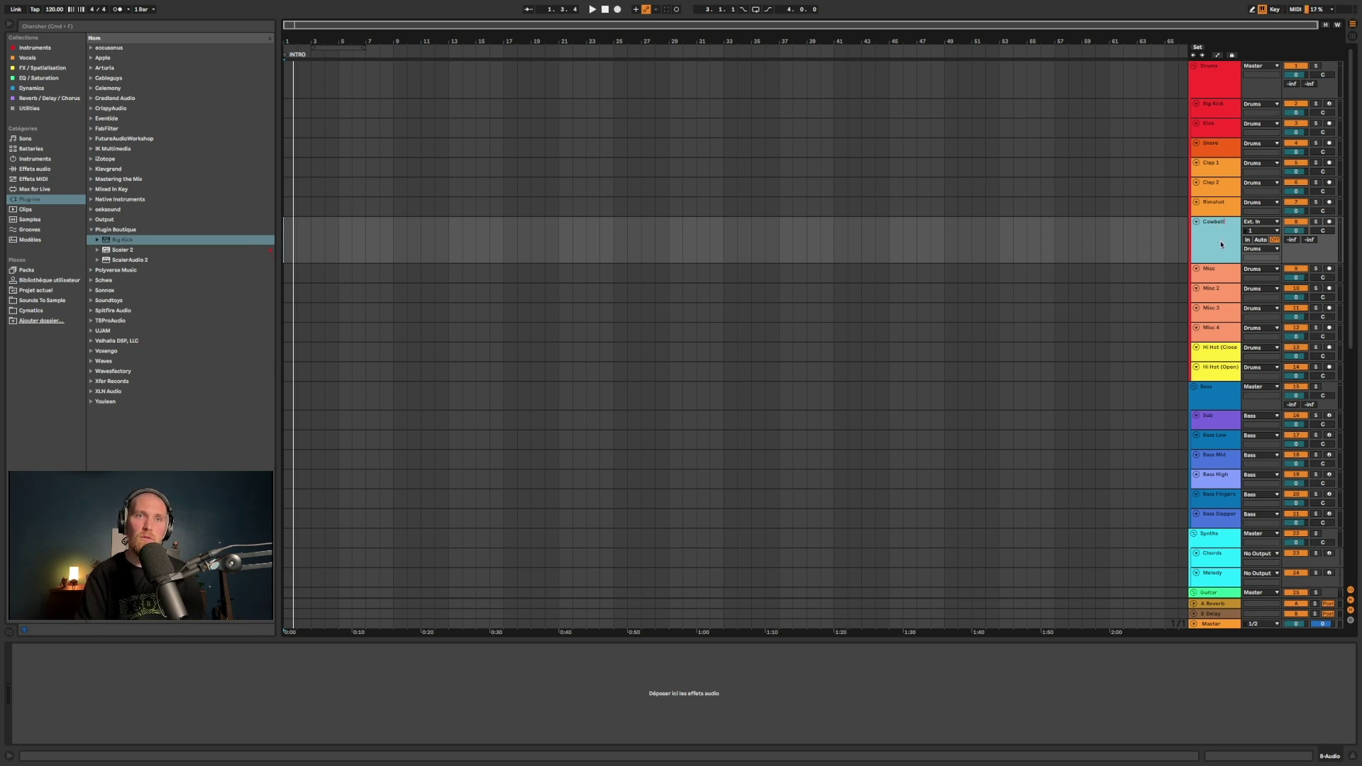
Colour the Cowbell track orange and reduce its height to match the neighbouring drum tracks
right_click(1221, 244)
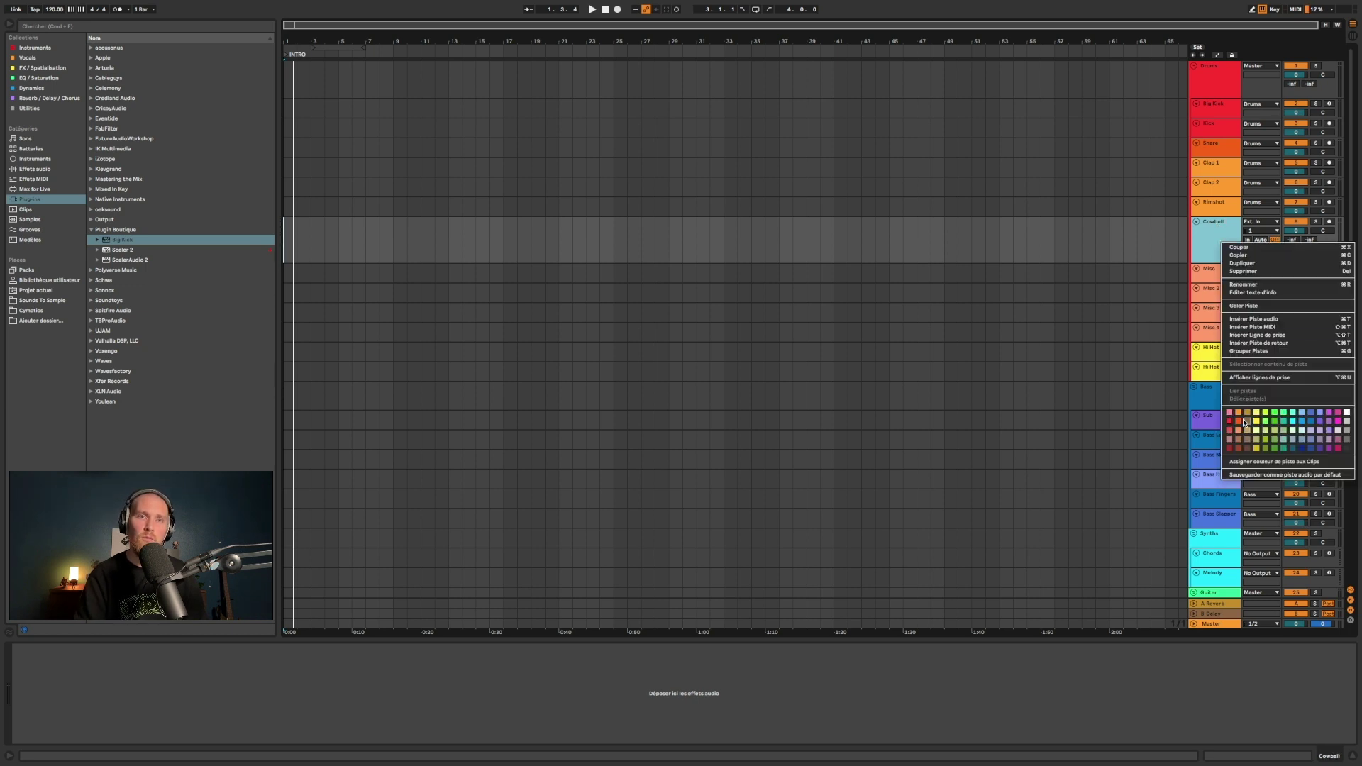
left_click(1238, 415)
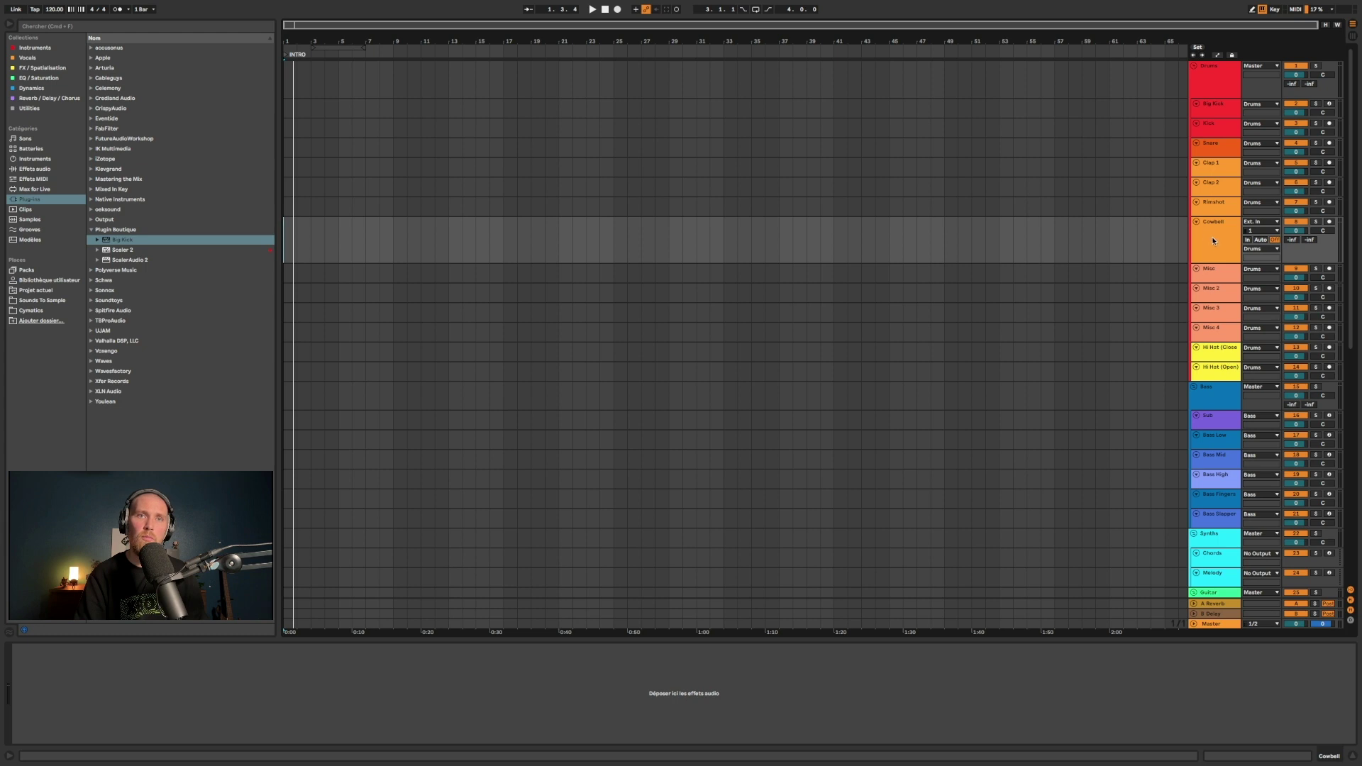
left_click_drag(1221, 264, 1221, 238)
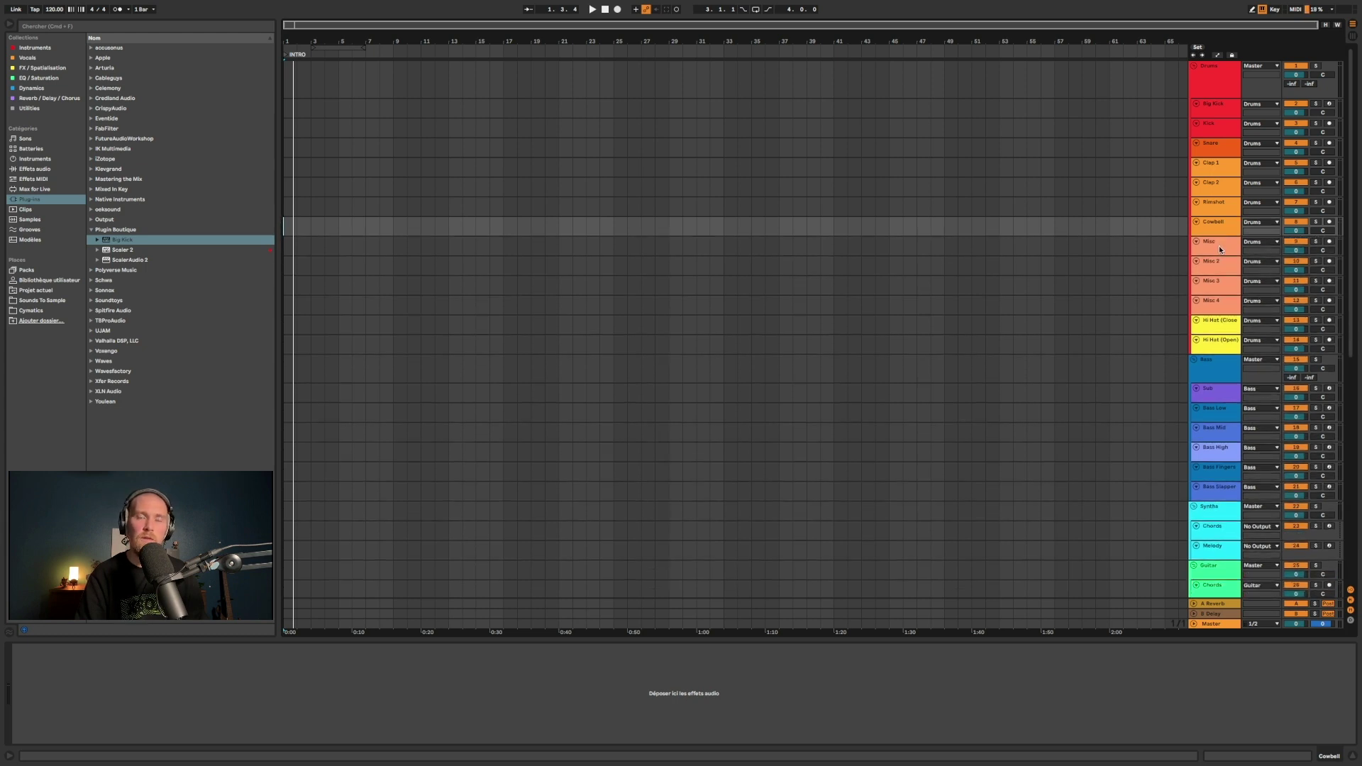
Examine the Misc and Misc 2 tracks and the closed and open Hi Hat tracks in the Drums group
left_click(1219, 246)
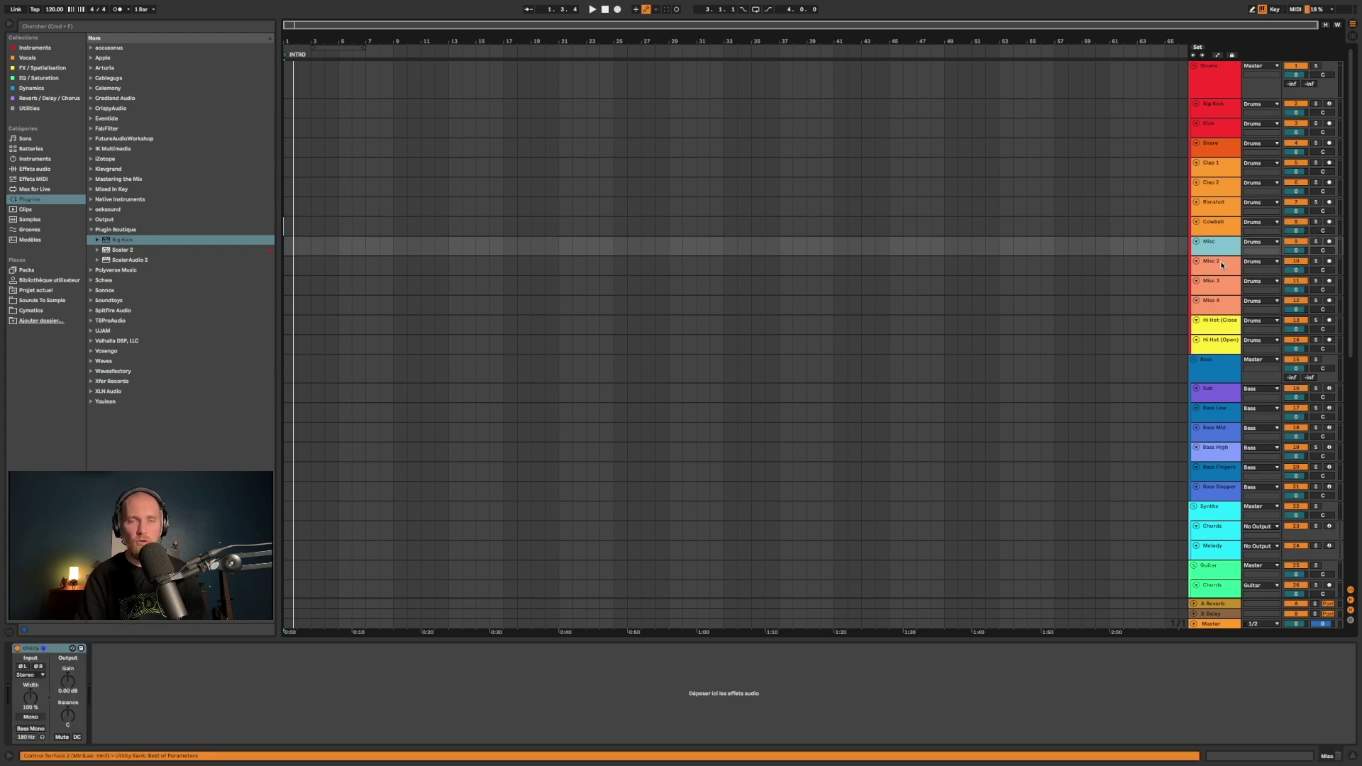
left_click(1223, 268)
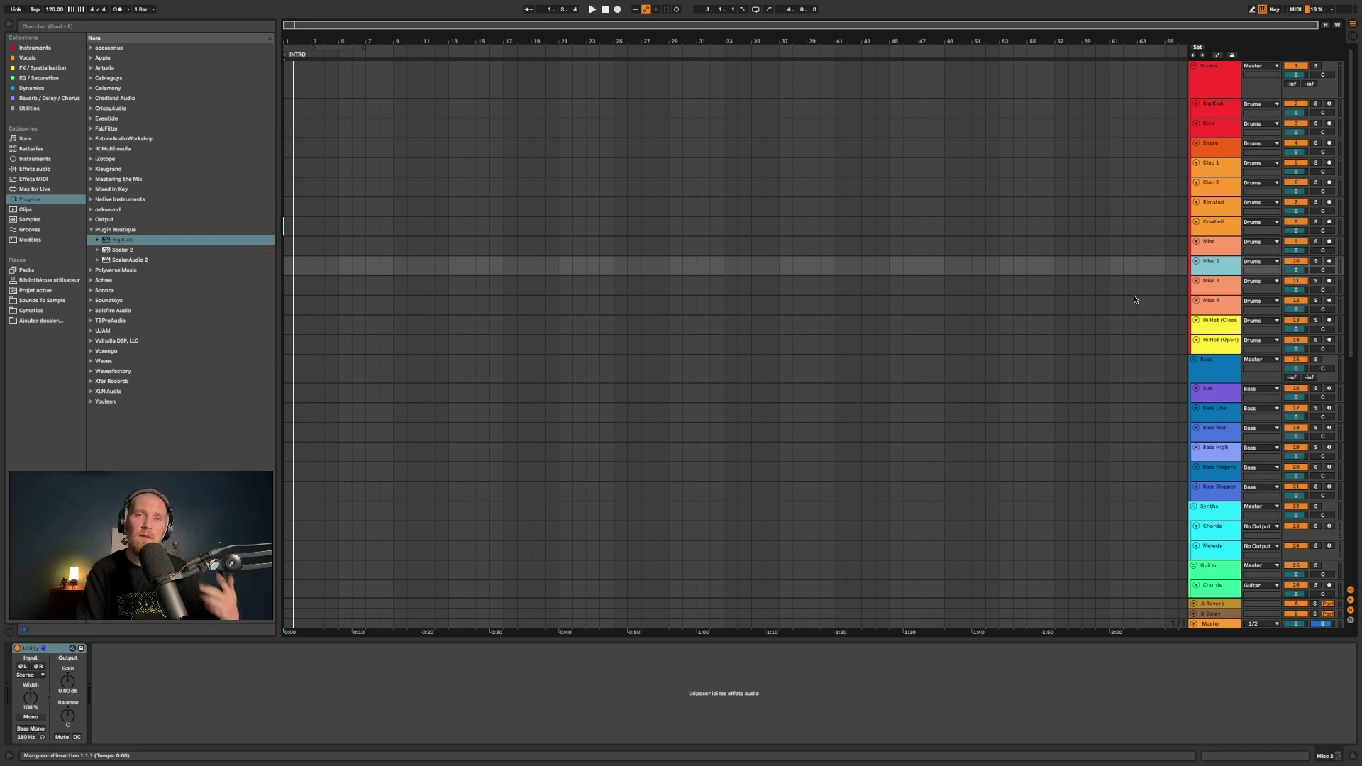
left_click(1213, 325)
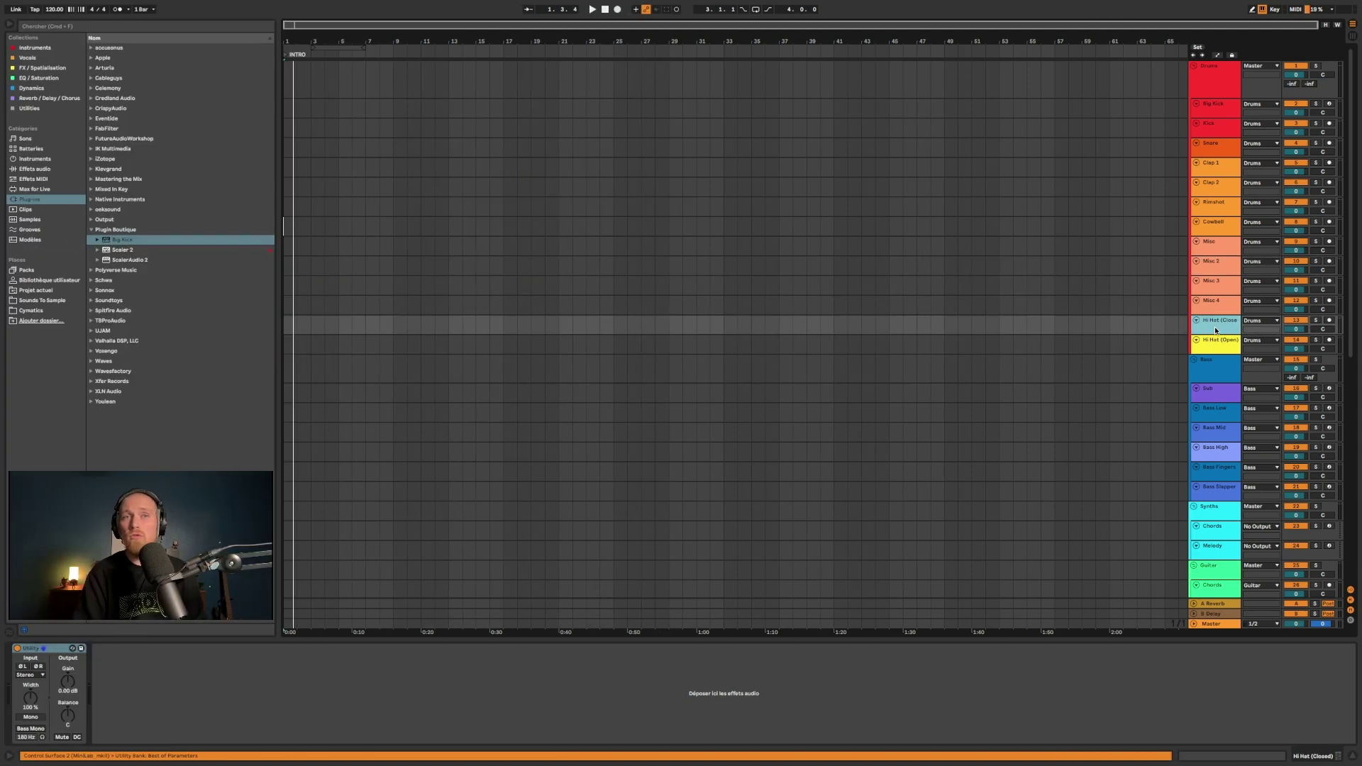
left_click(1213, 344)
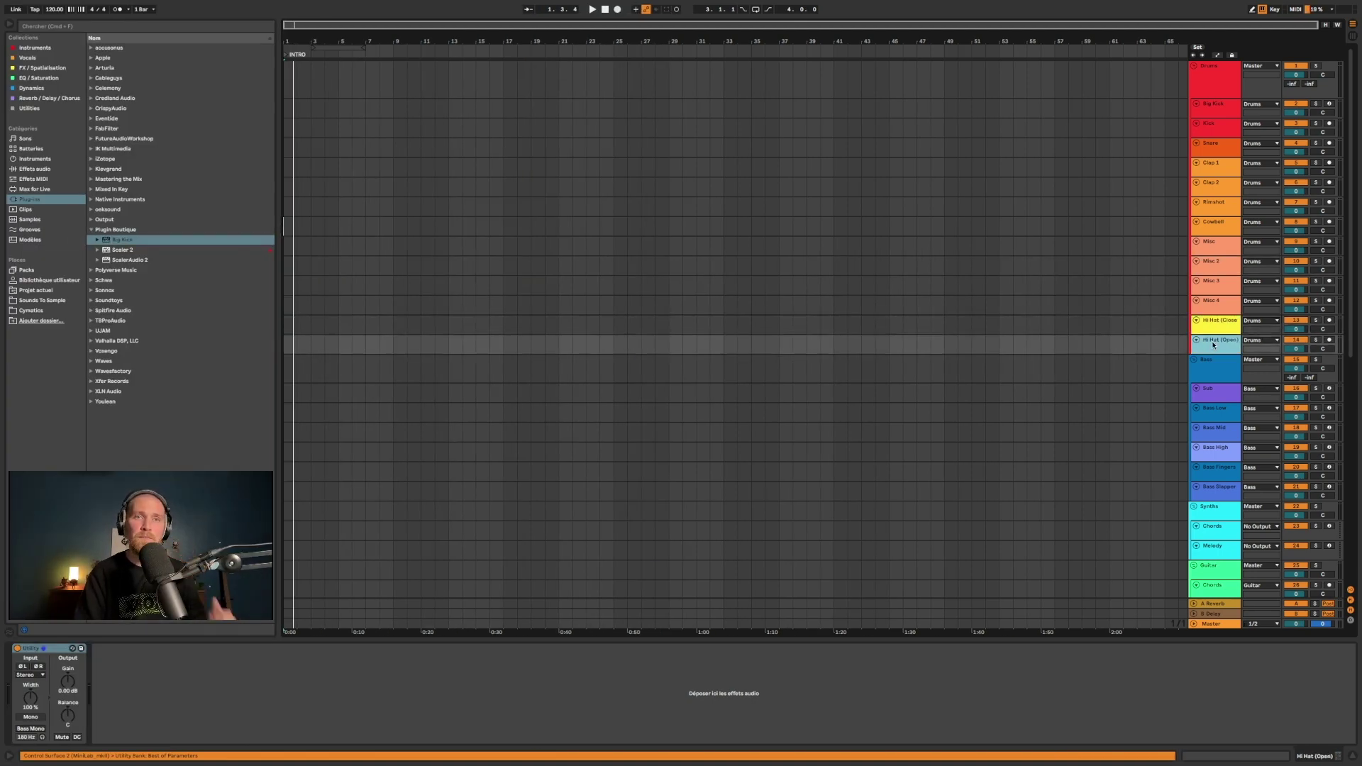
left_click_drag(1213, 346, 1220, 323)
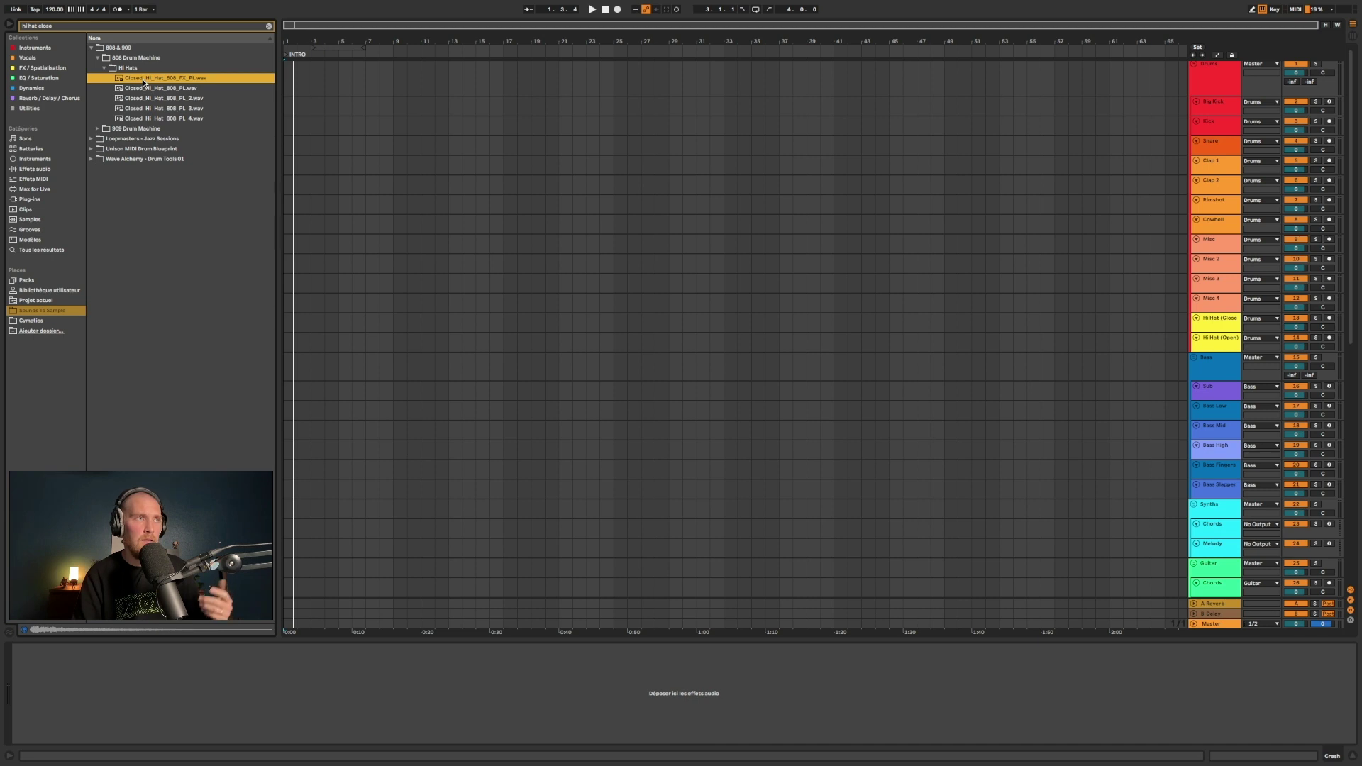
Audition the closed hi-hat samples Closed_Hi_Hat_808_PL.wav and Closed_Hi_Hat_808_PL_2.wav in the search results
left_click(144, 88)
left_click(145, 97)
left_click(145, 92)
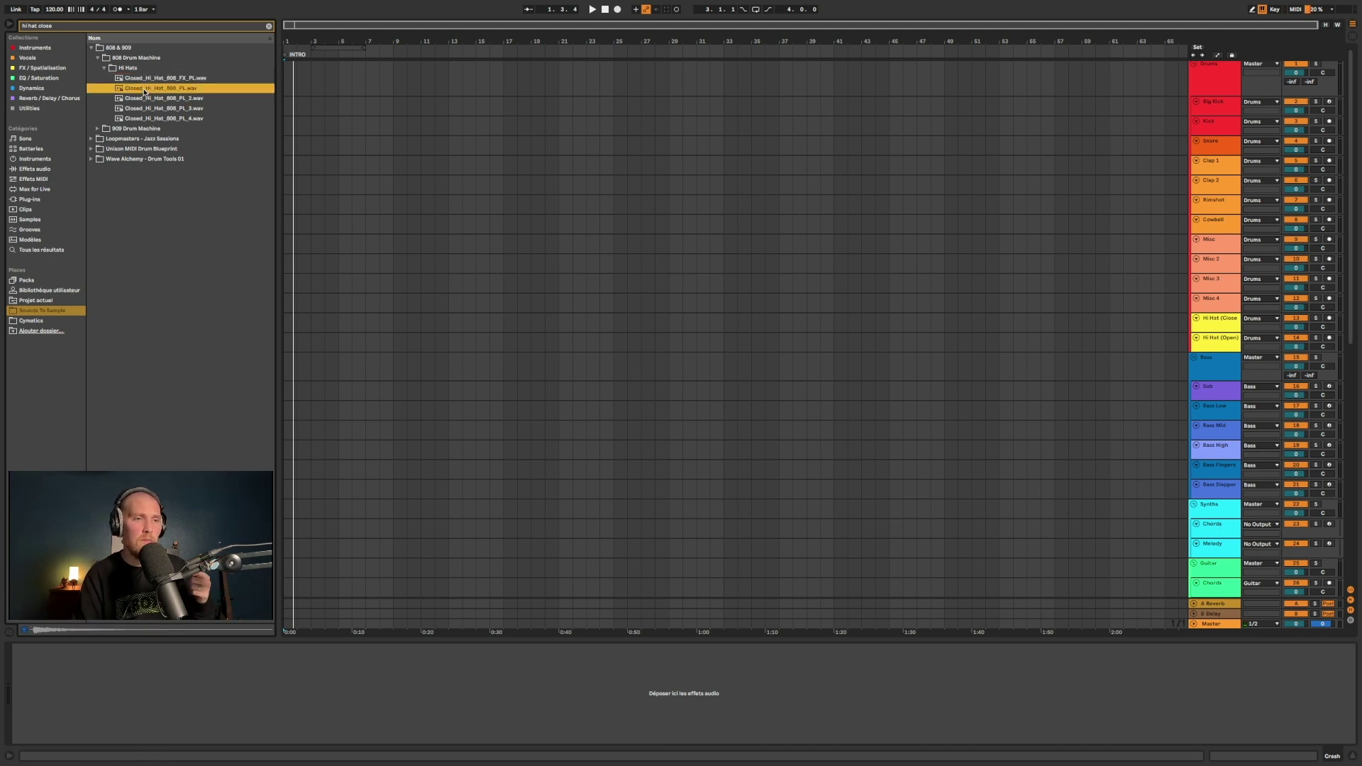
Search the sample library for "hi hat open", look through the 808 Drum Machine folder and clear the search
left_click(61, 28)
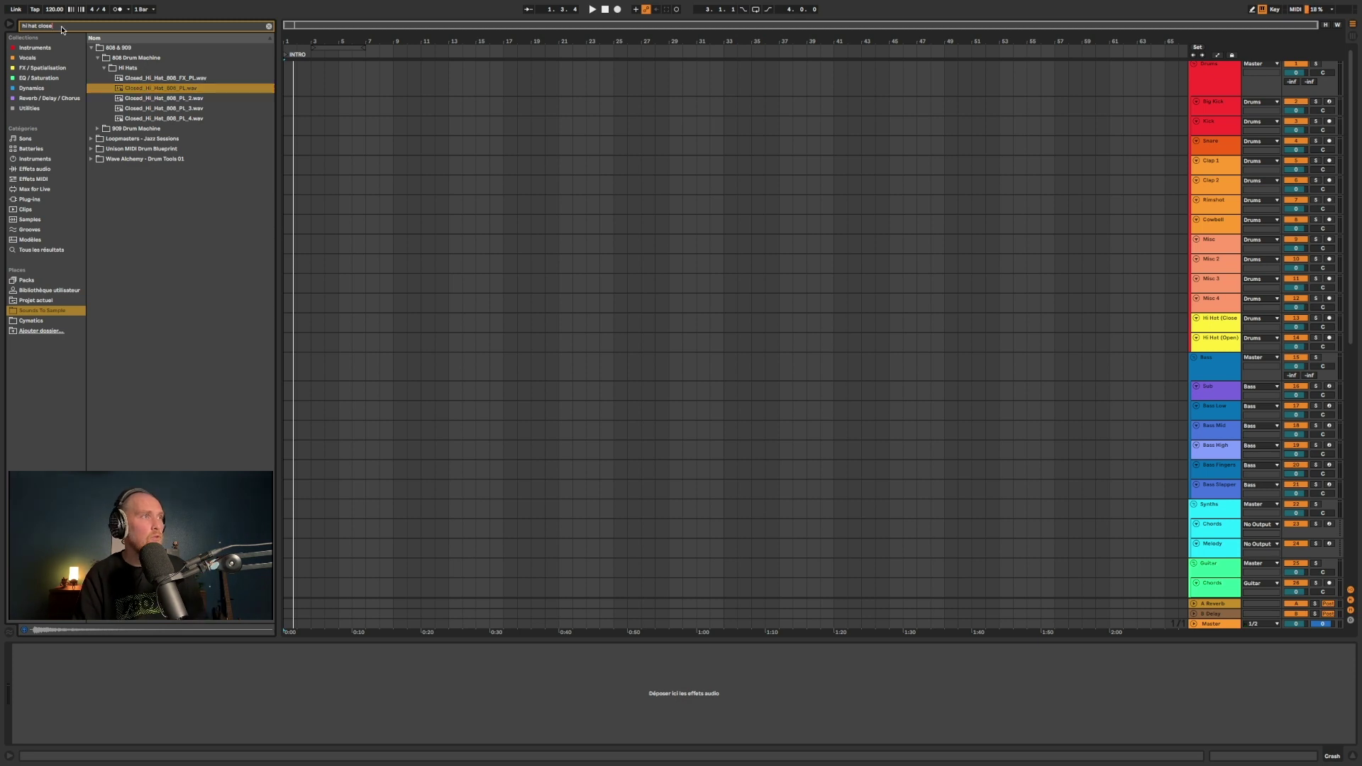
key("BackSpace")
key("BackSpace")
key("BackSpace")
key("BackSpace")
key("BackSpace")
type("open")
left_click(105, 69)
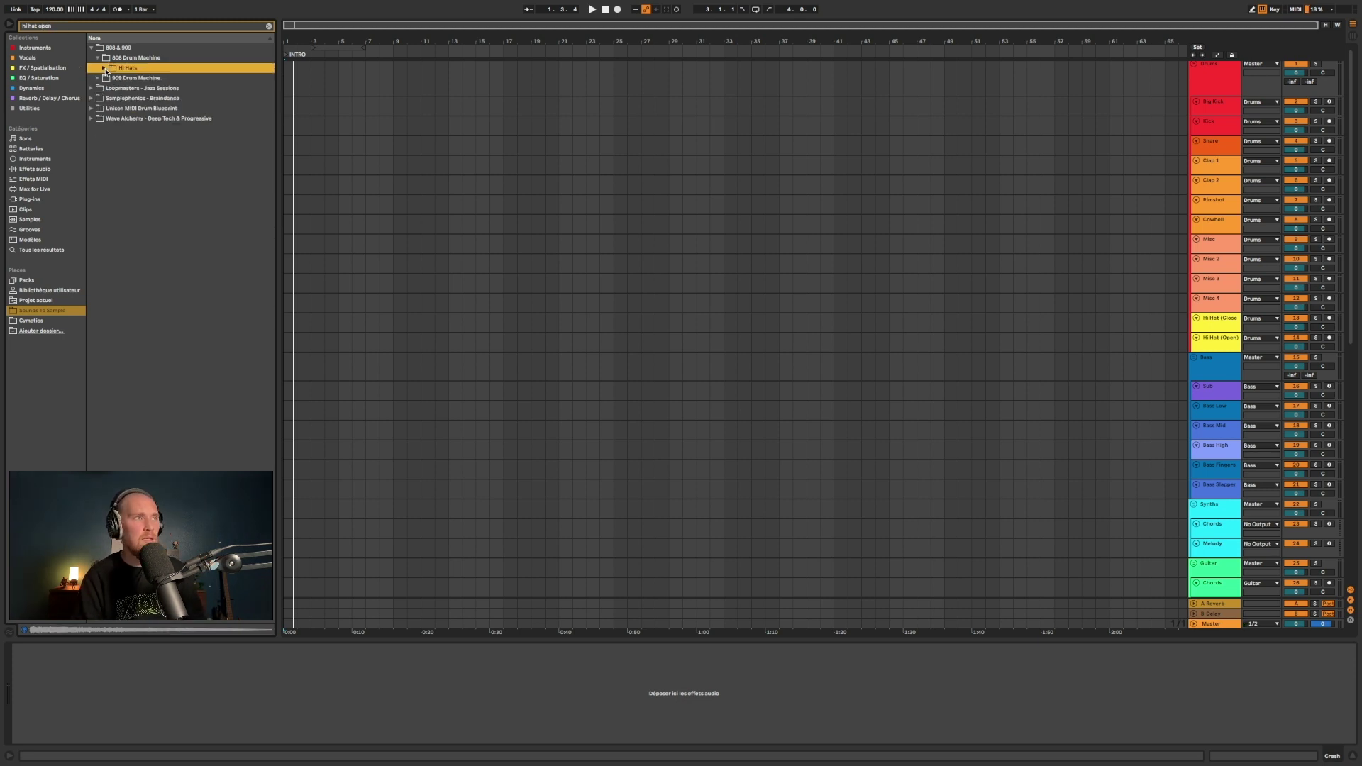
left_click(97, 57)
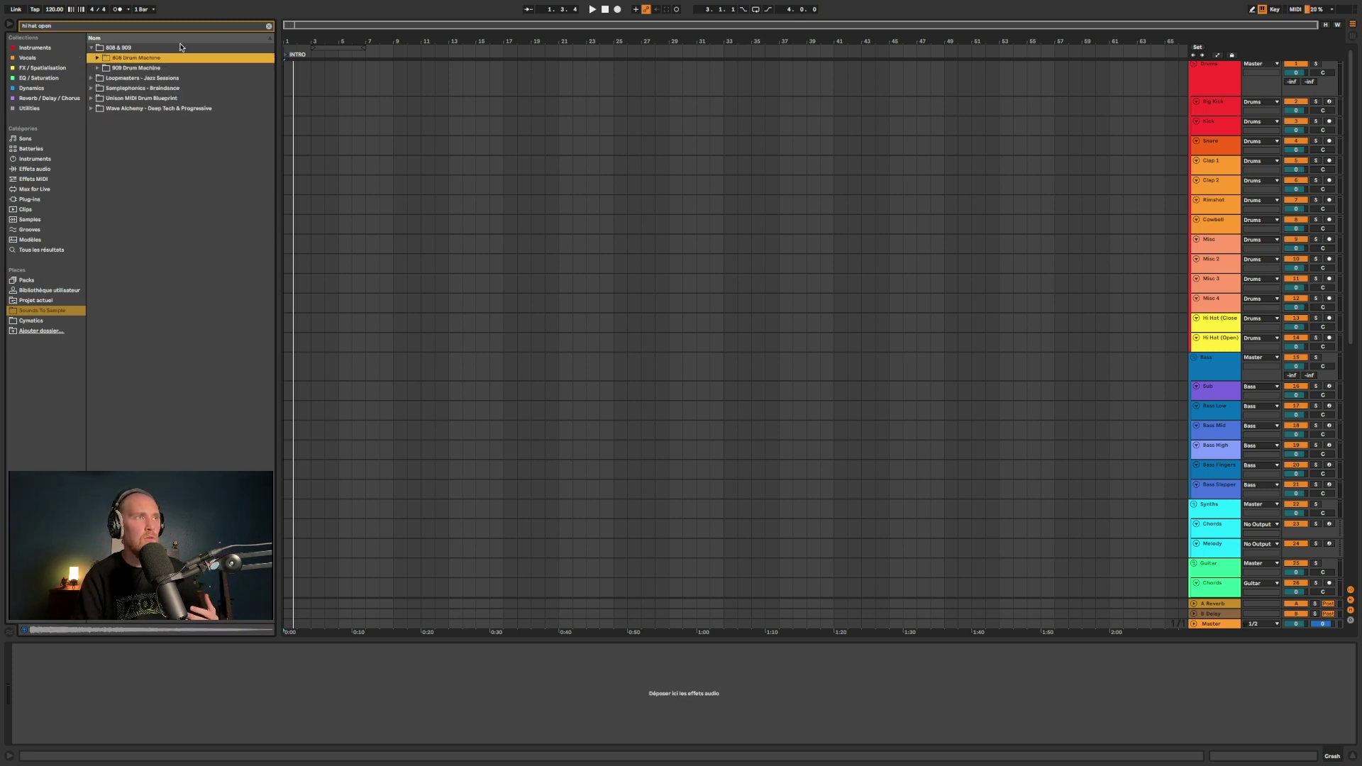
left_click(269, 26)
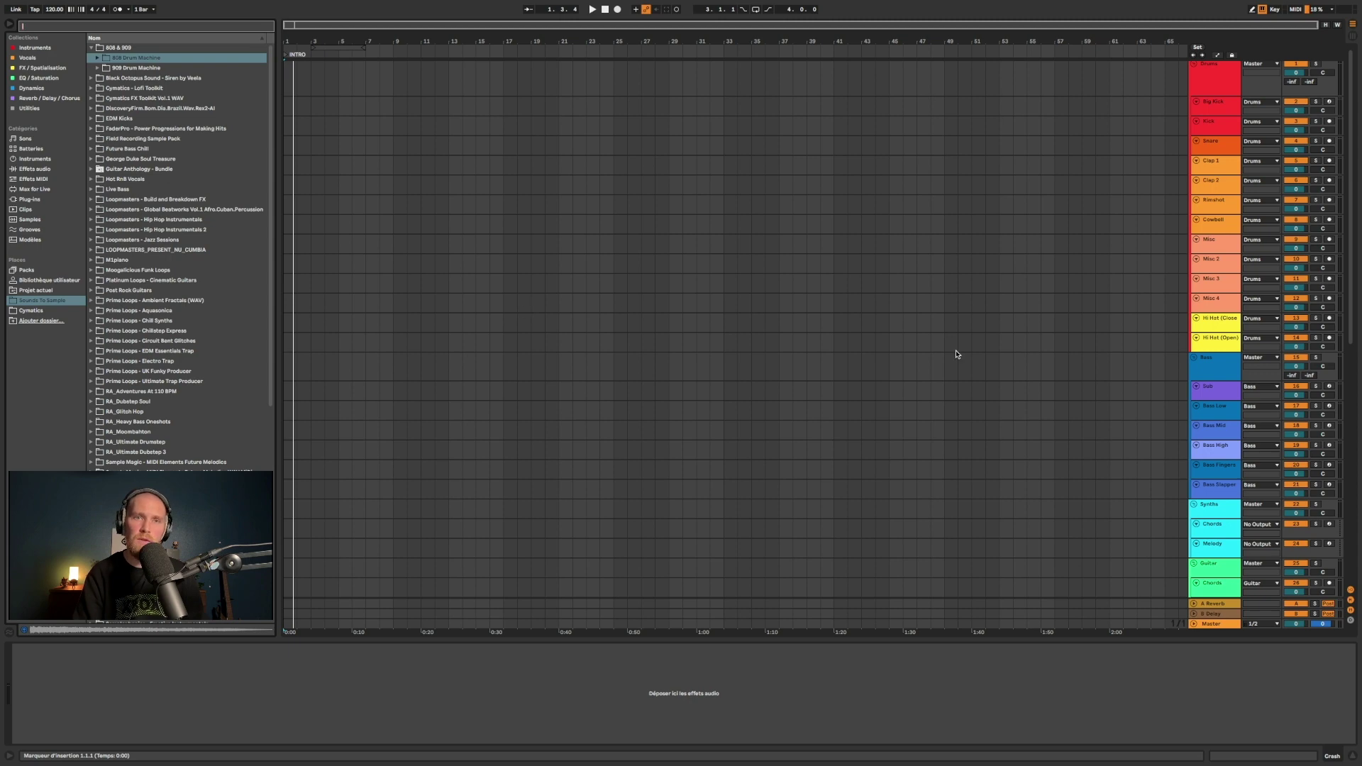
Examine the Bass group and the level meter plug-in on its Sub track, then close the meter window
scroll(1216, 284, "down", 3)
left_click(1216, 271)
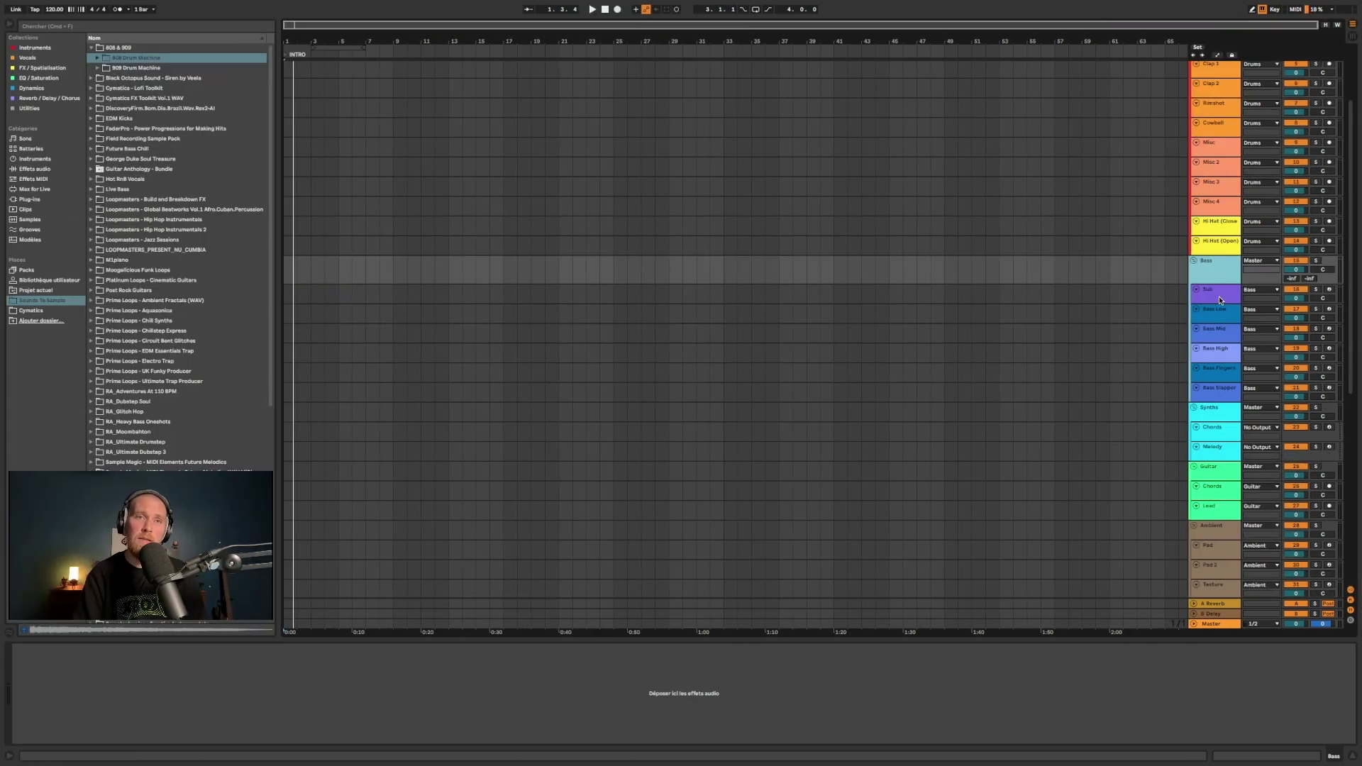
left_click(1219, 295)
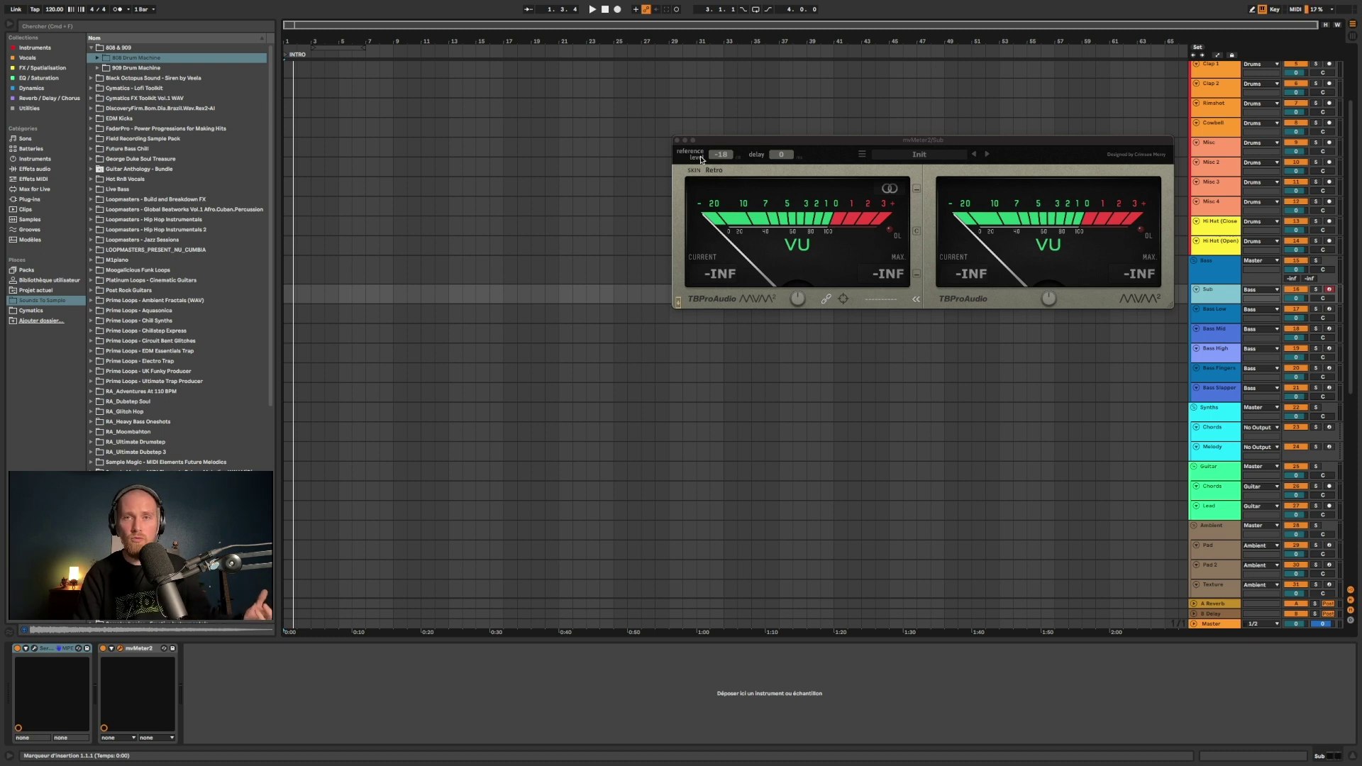
left_click(678, 140)
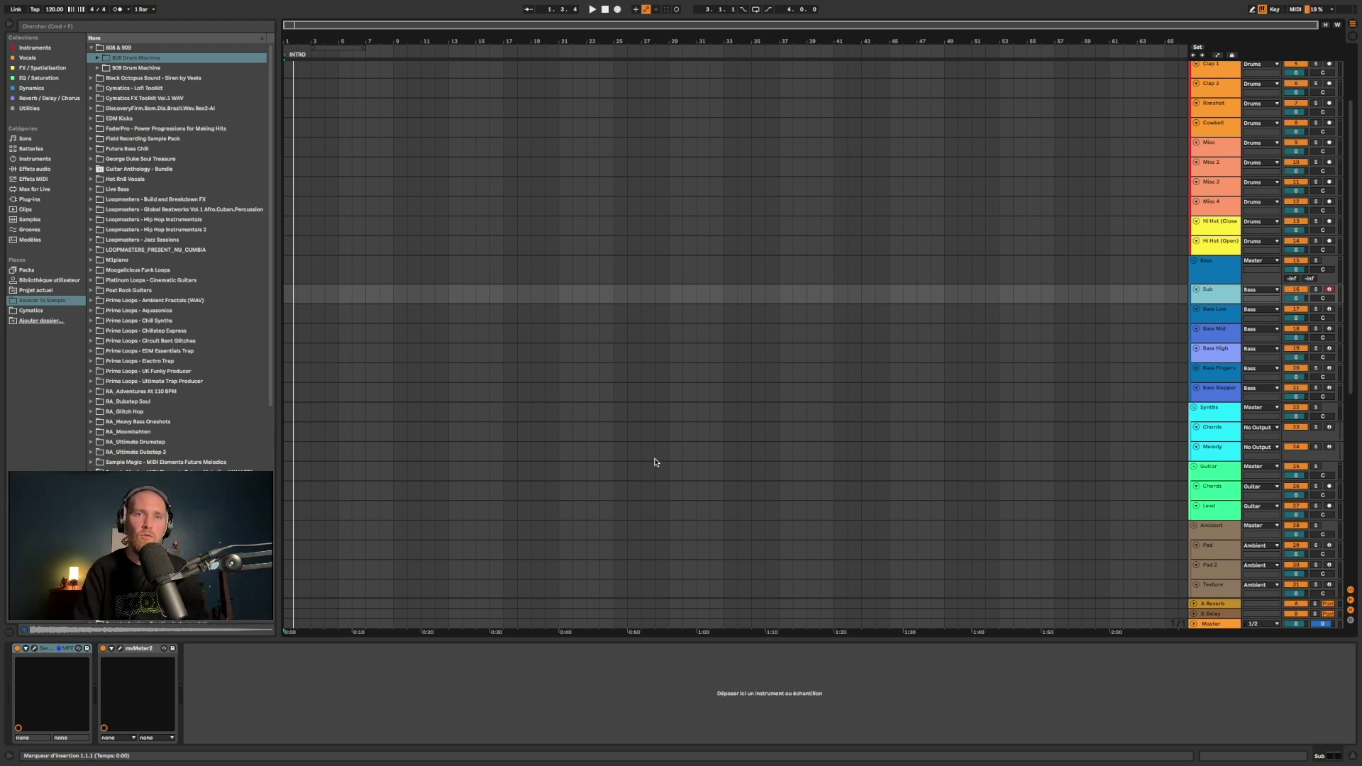
Examine the Bass Low, Bass Mid and Bass High tracks and the Bass Fingers and Bass Slapper tracks
left_click(1233, 318)
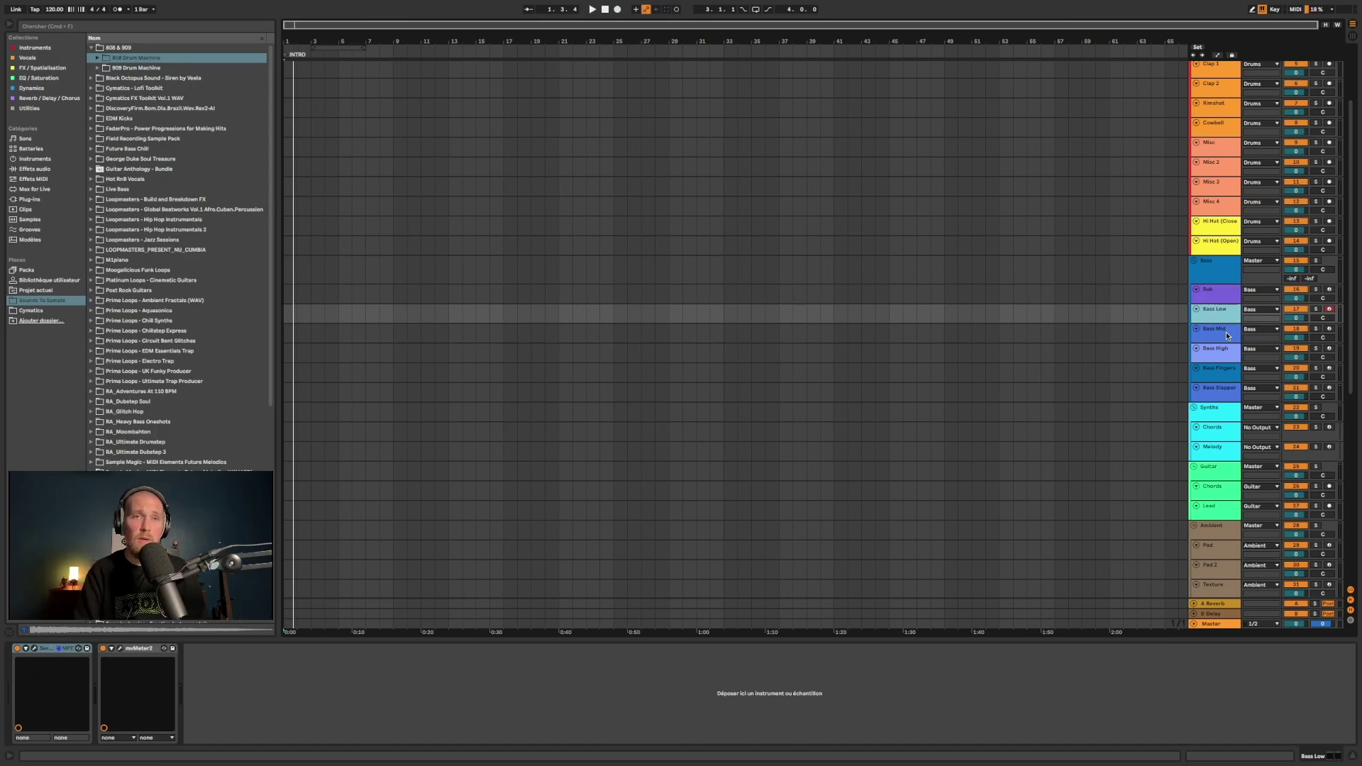
left_click(1226, 332, "shift")
left_click(1229, 352, "shift")
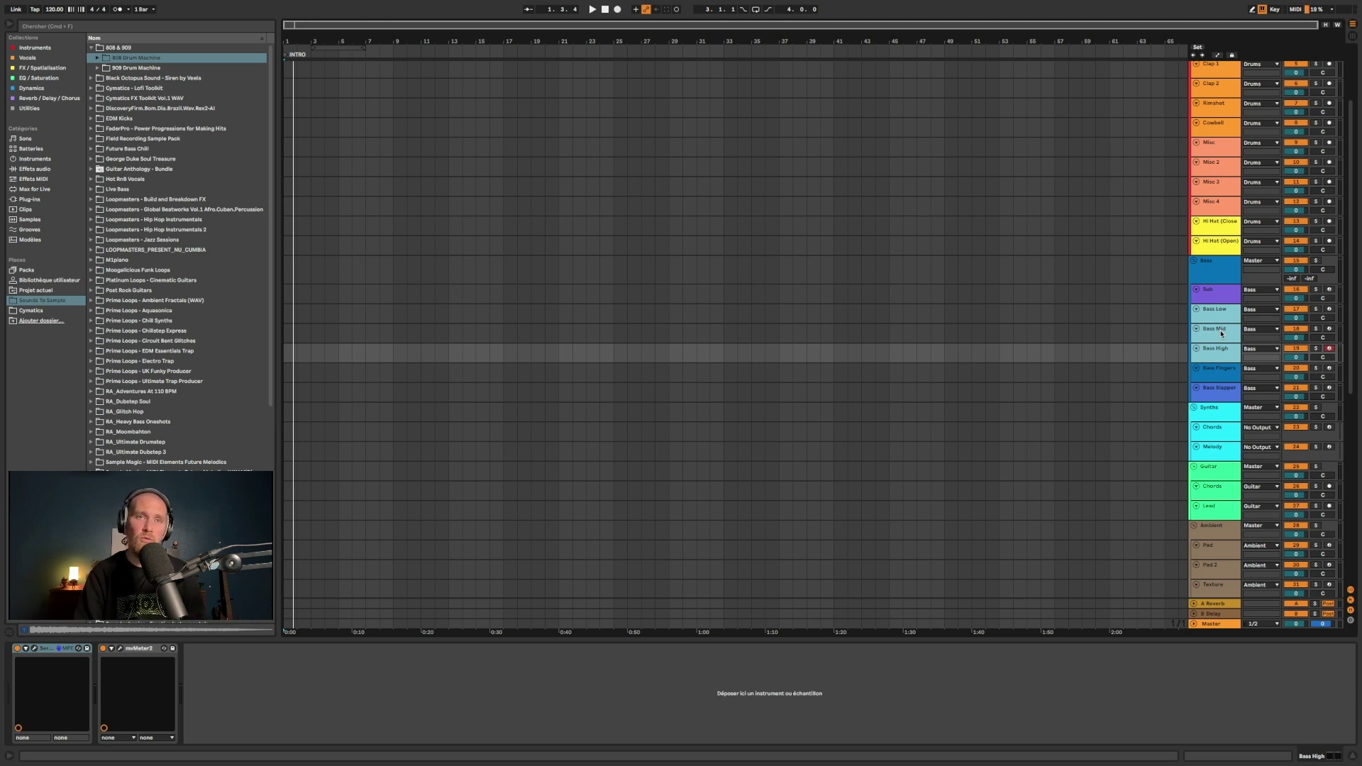
left_click(1223, 377)
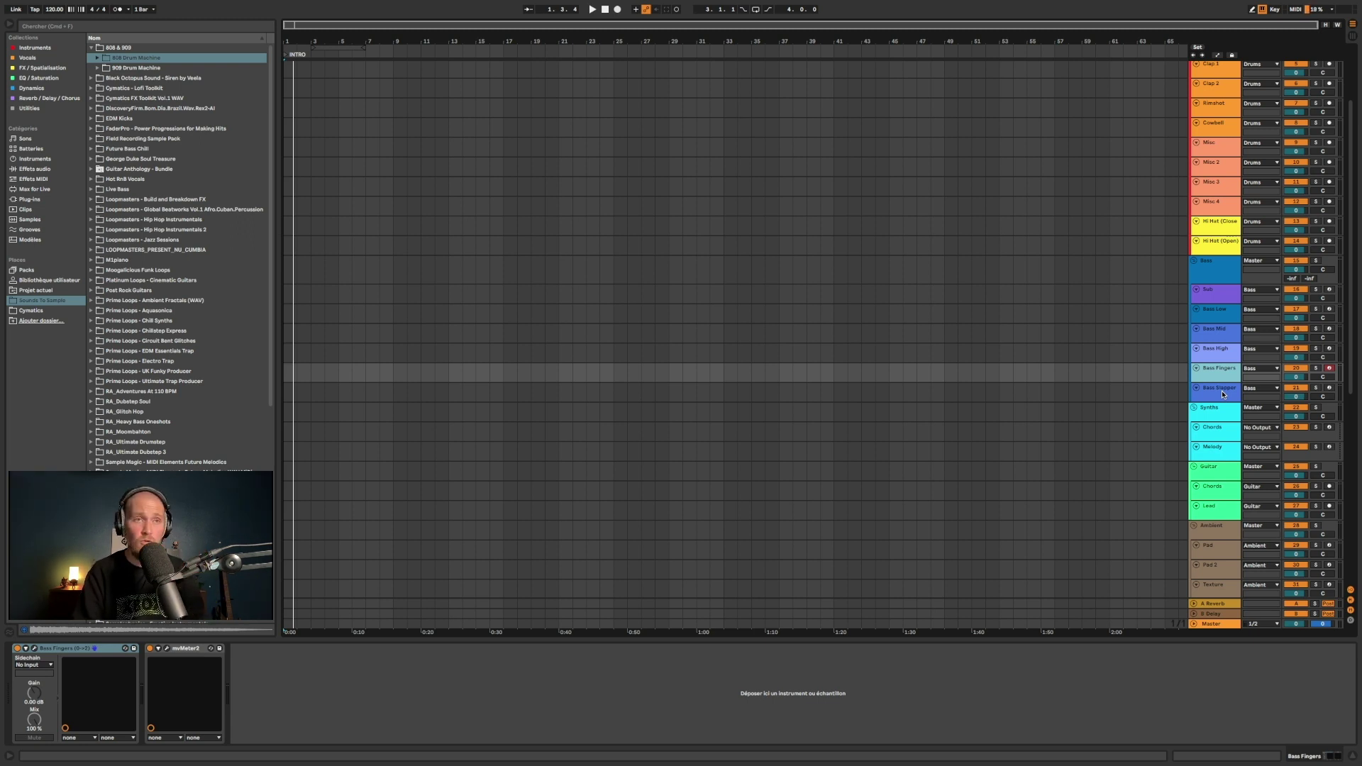
left_click(1222, 390)
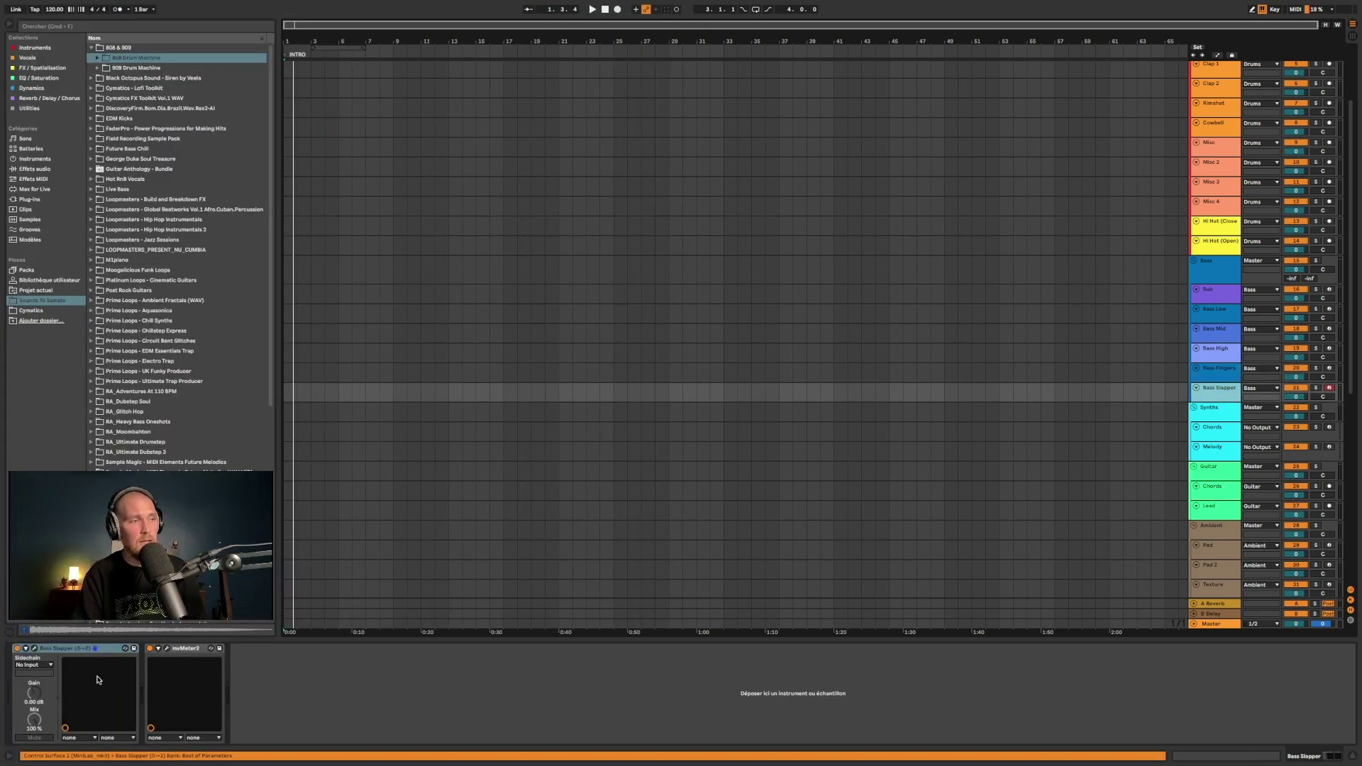
View the Bass Fingers instrument in its plug-in window, moved clear of the browser, and close it
left_click(1207, 369)
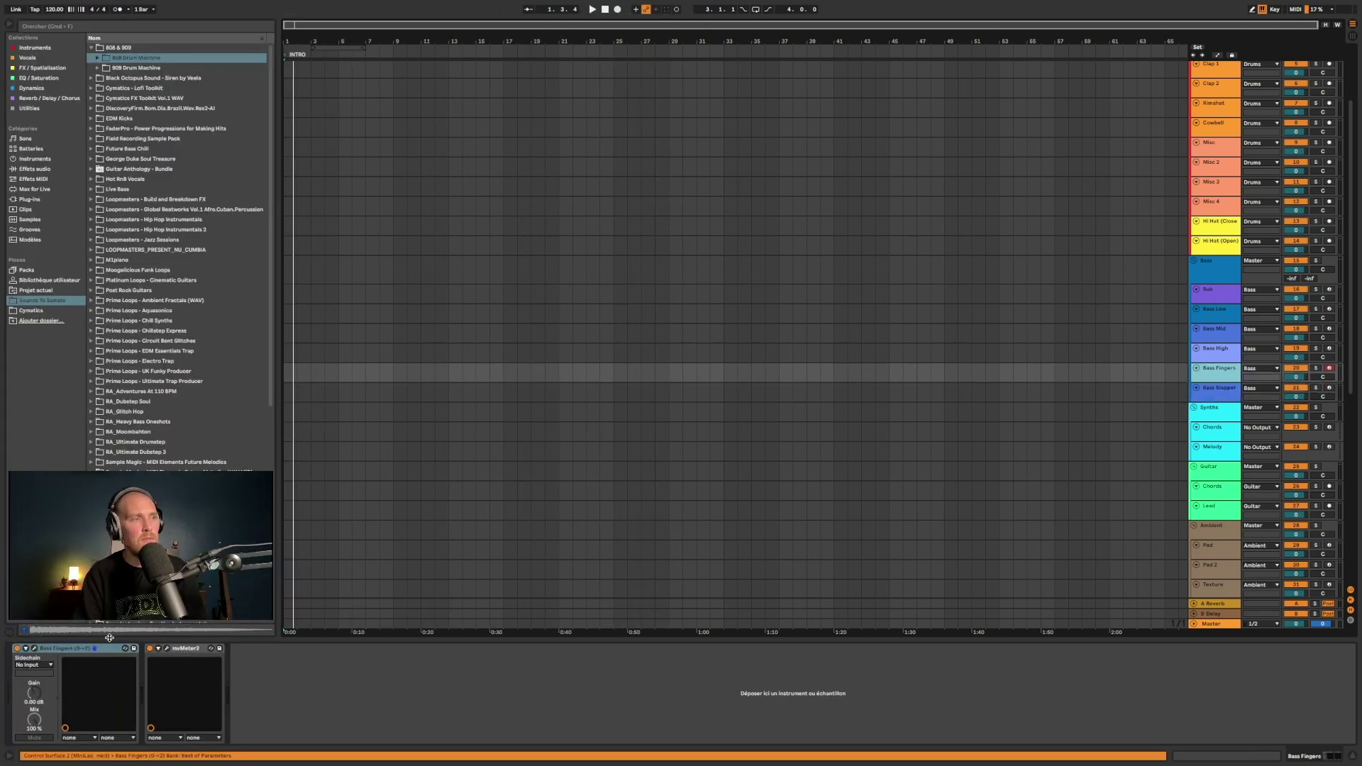
left_click(36, 650)
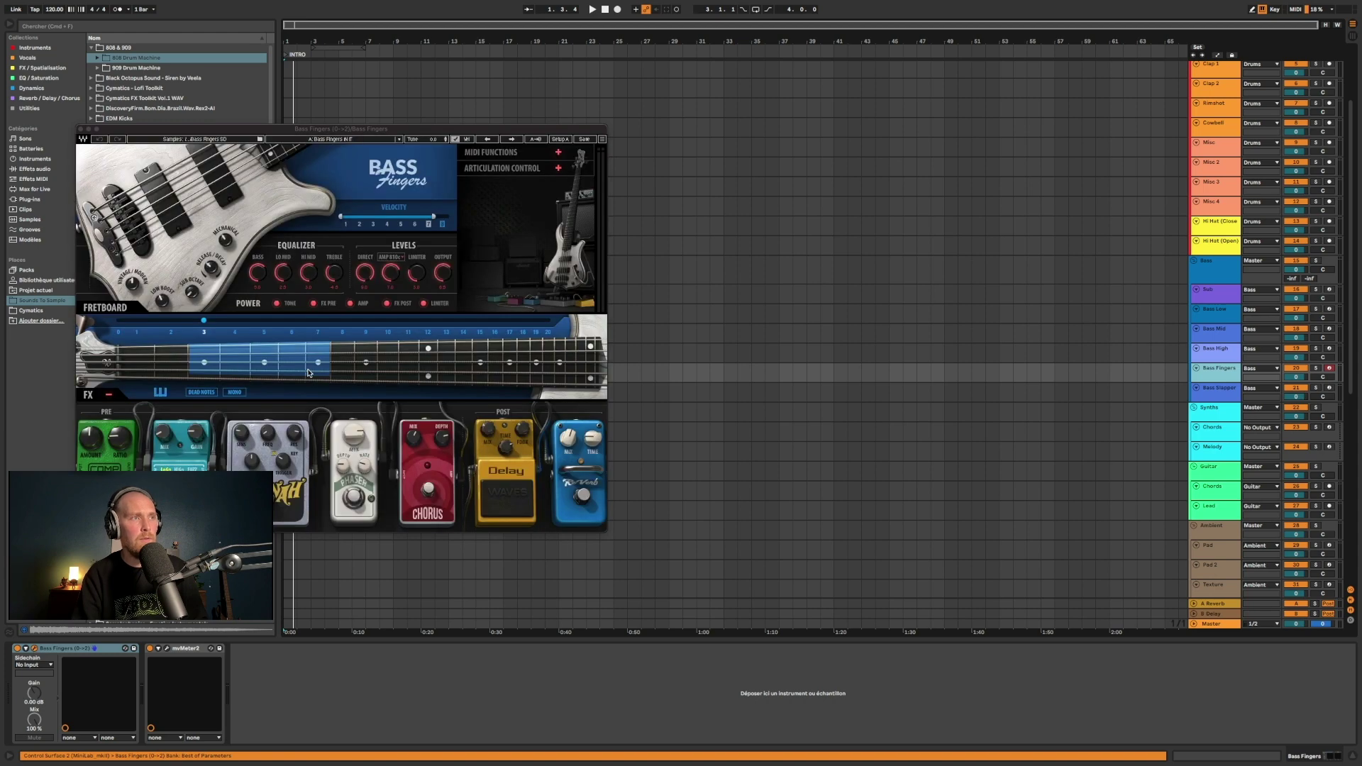
left_click_drag(327, 132, 741, 89)
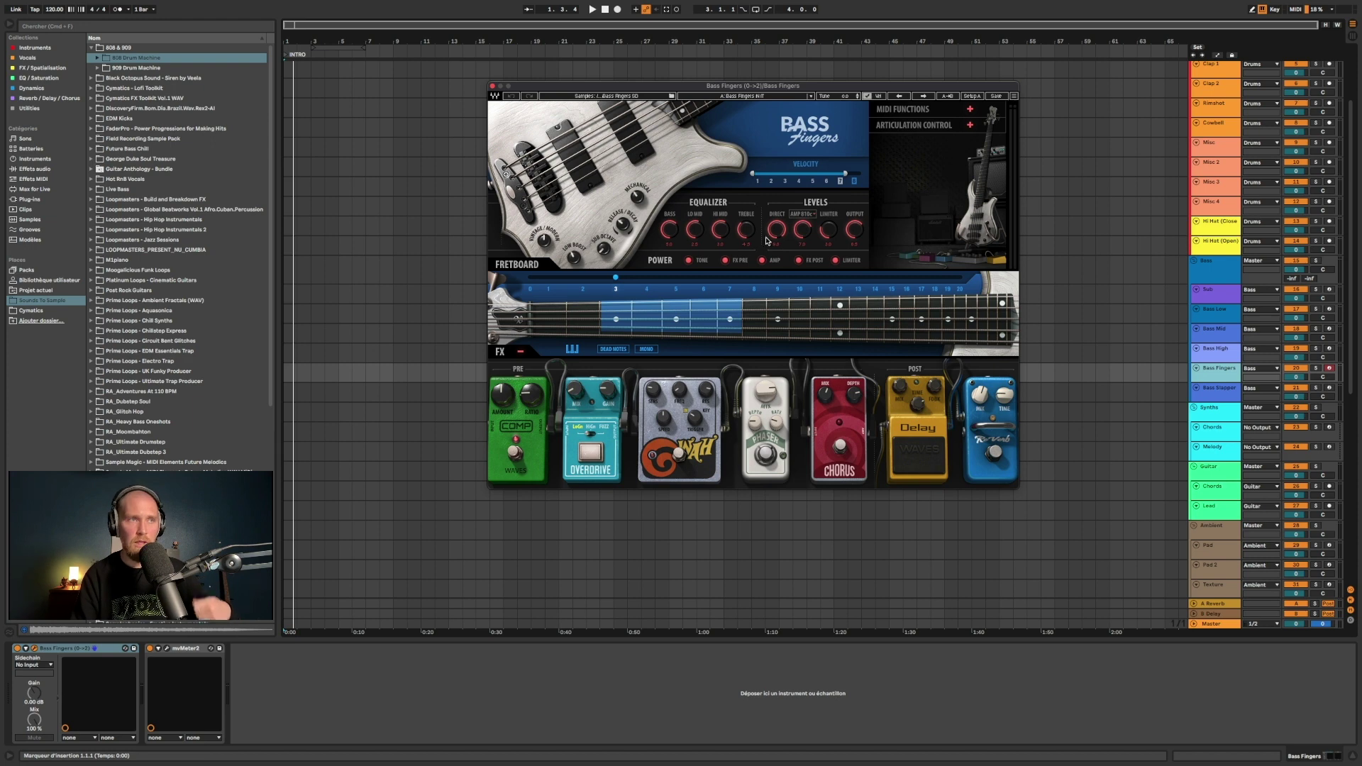
left_click(492, 86)
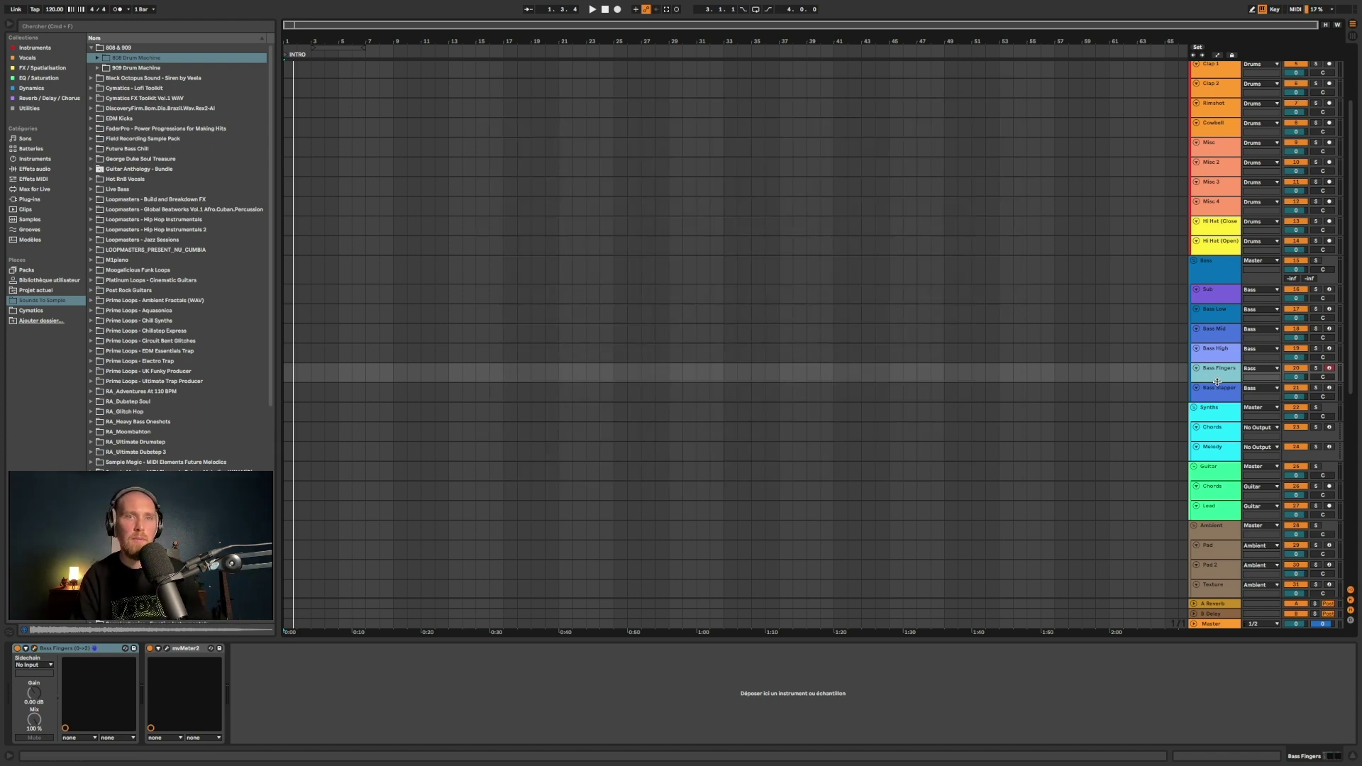
View the Bass Slapper instrument and its fretboard in the plug-in window, moved clear of the browser, and close it
key("Down")
left_click(34, 648)
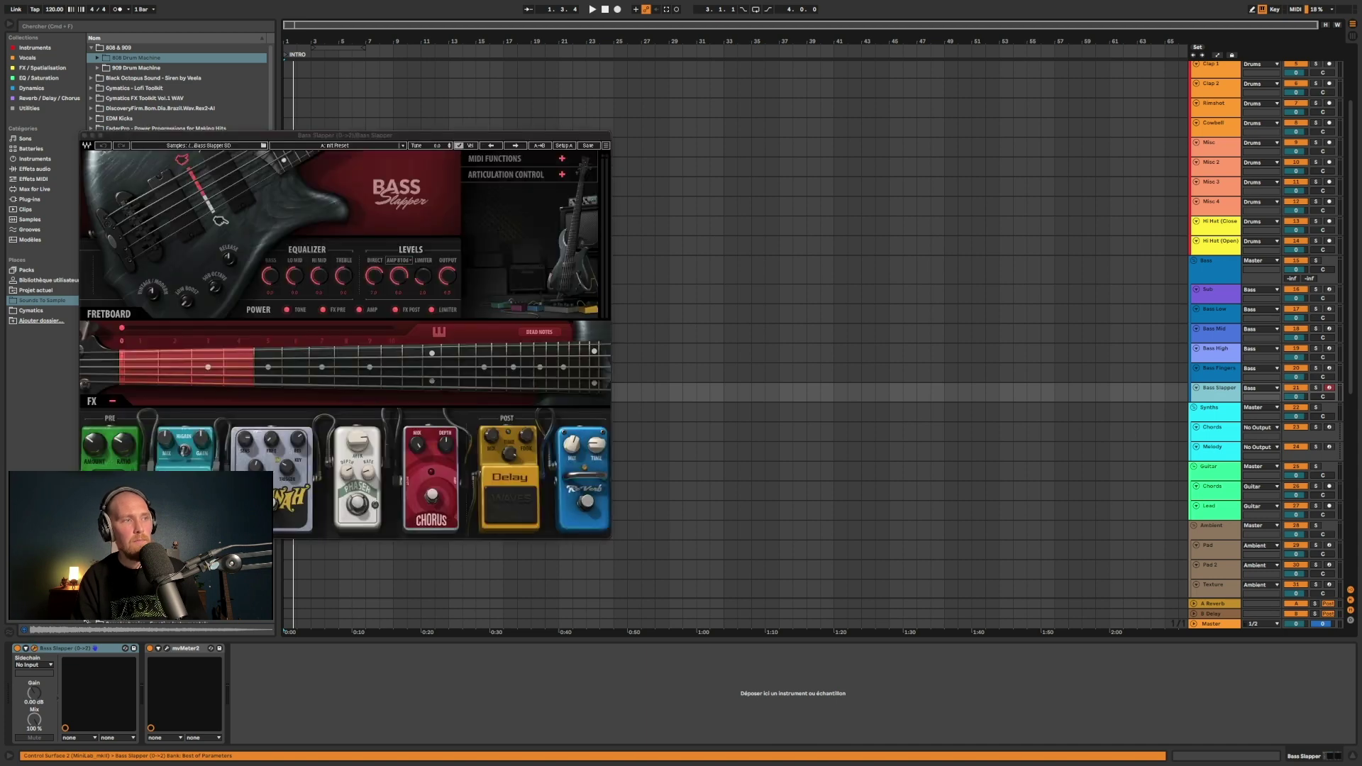
left_click_drag(408, 136, 861, 108)
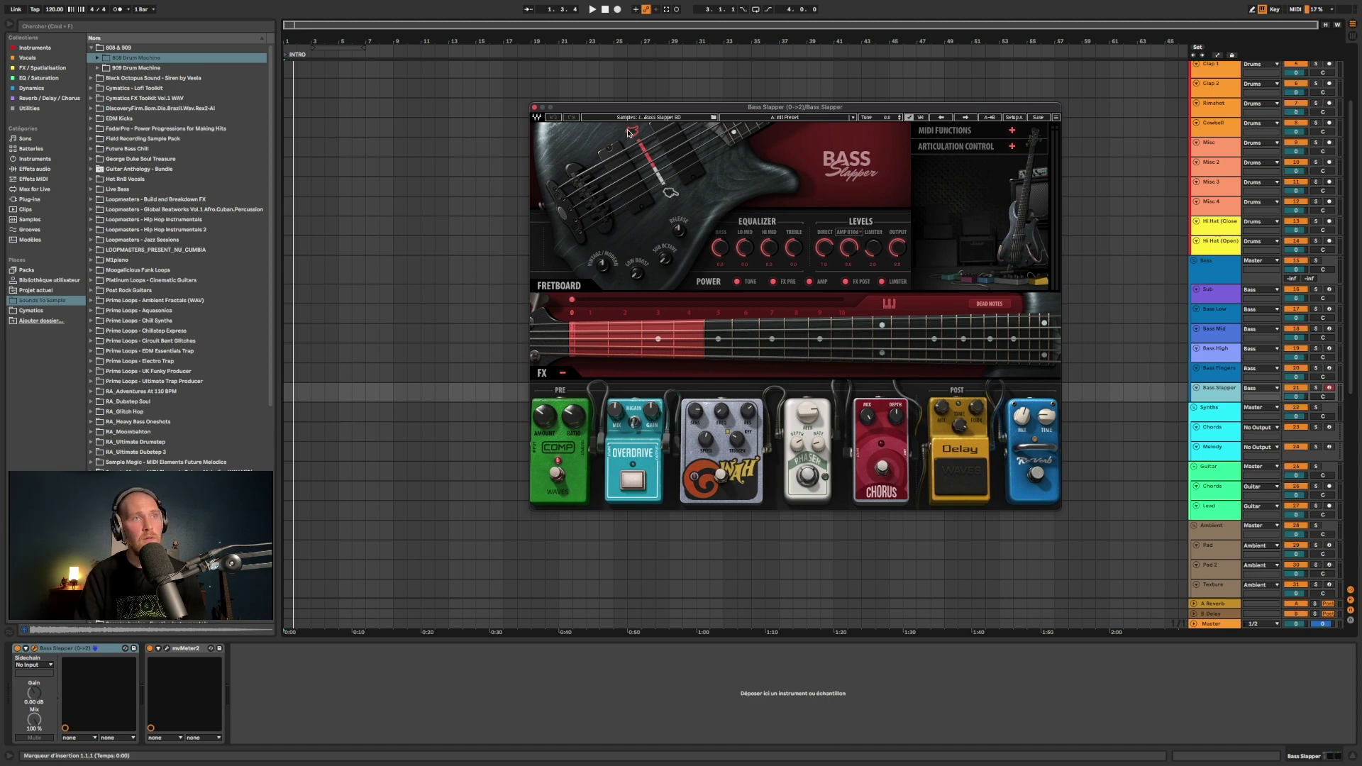
left_click(696, 340)
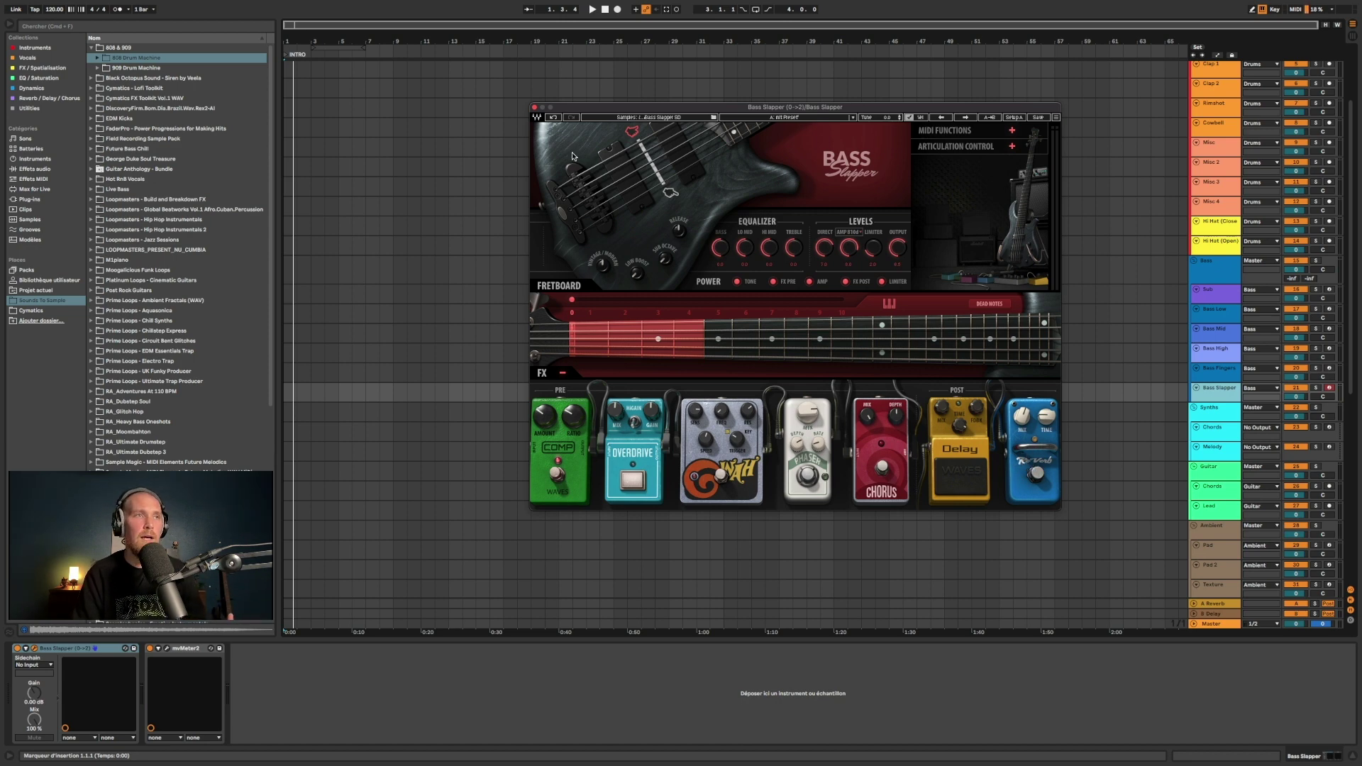
left_click(535, 107)
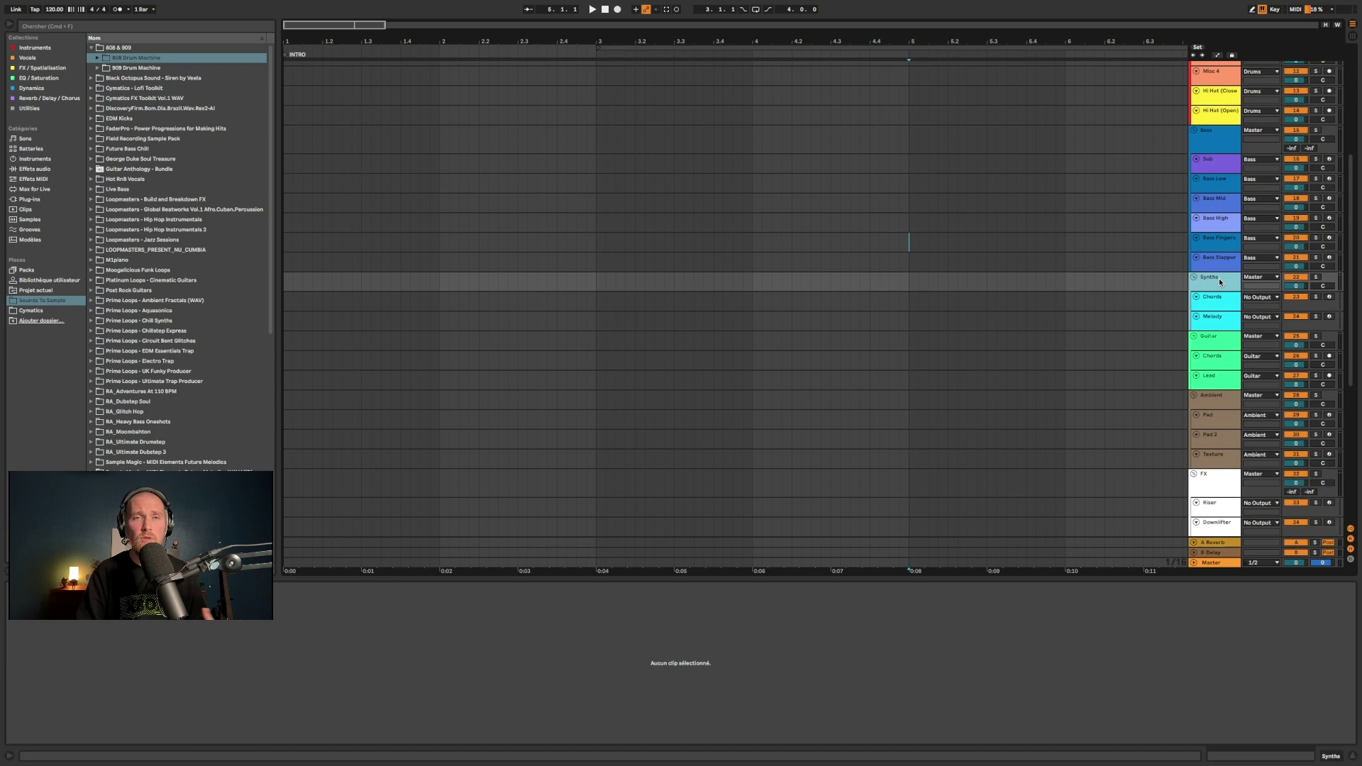
Examine the Chords and Melody tracks in the Synths group, and the Ambient group with its Texture track
scroll(1220, 283, "down", 1)
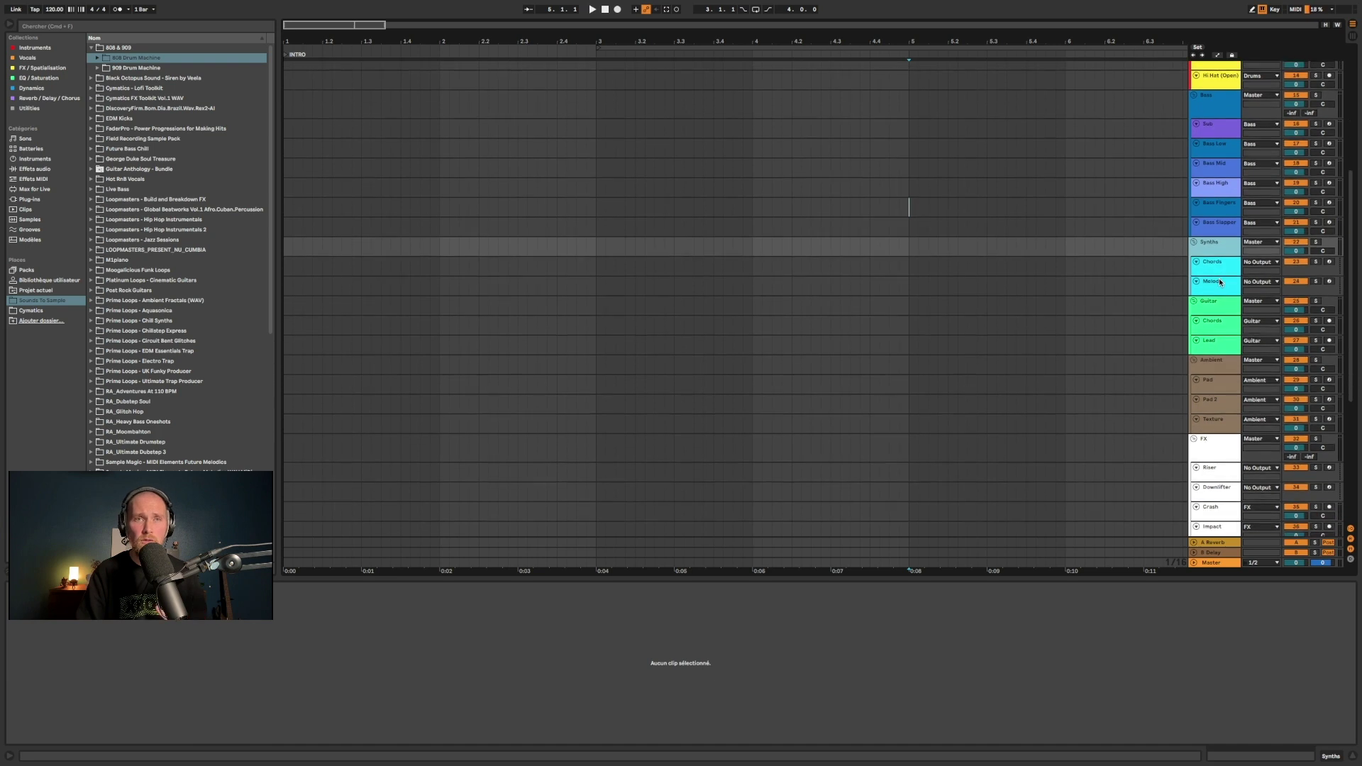
left_click(1220, 267)
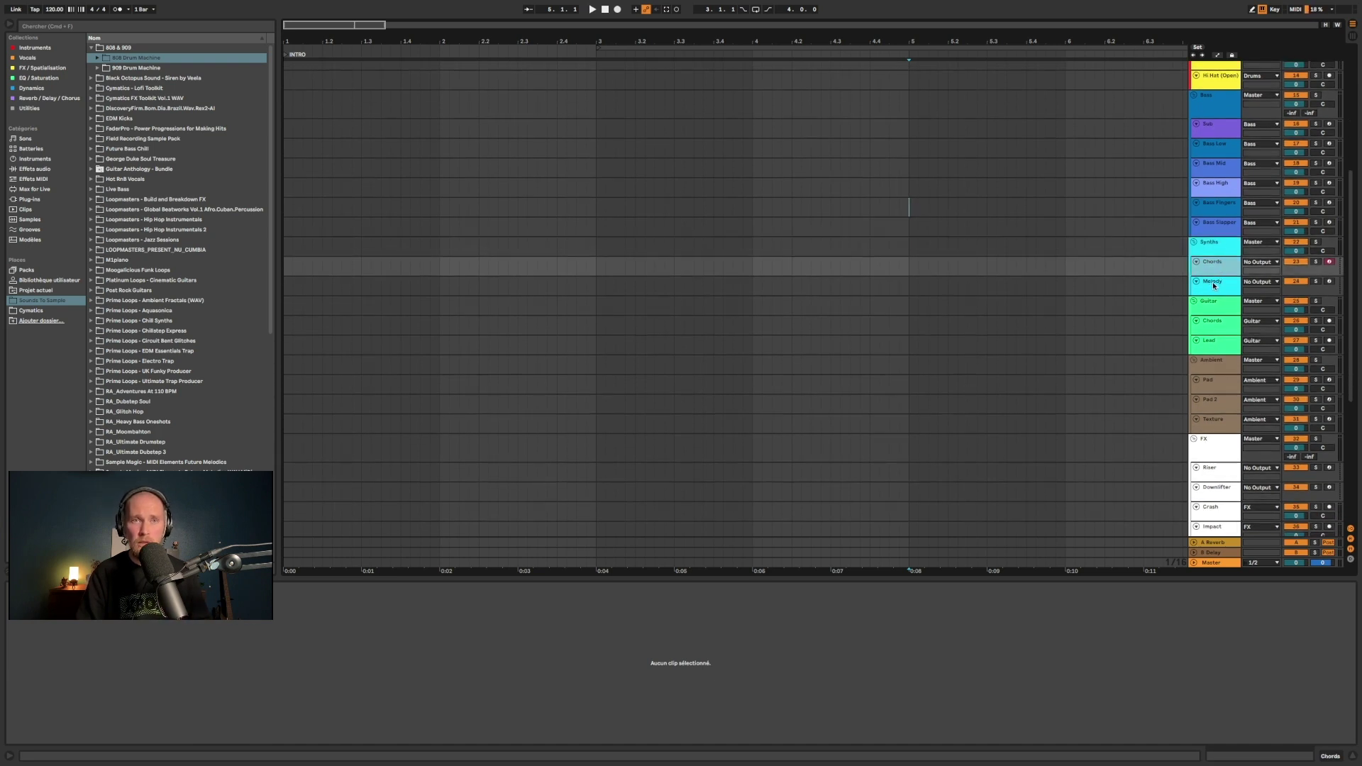
left_click(1214, 286)
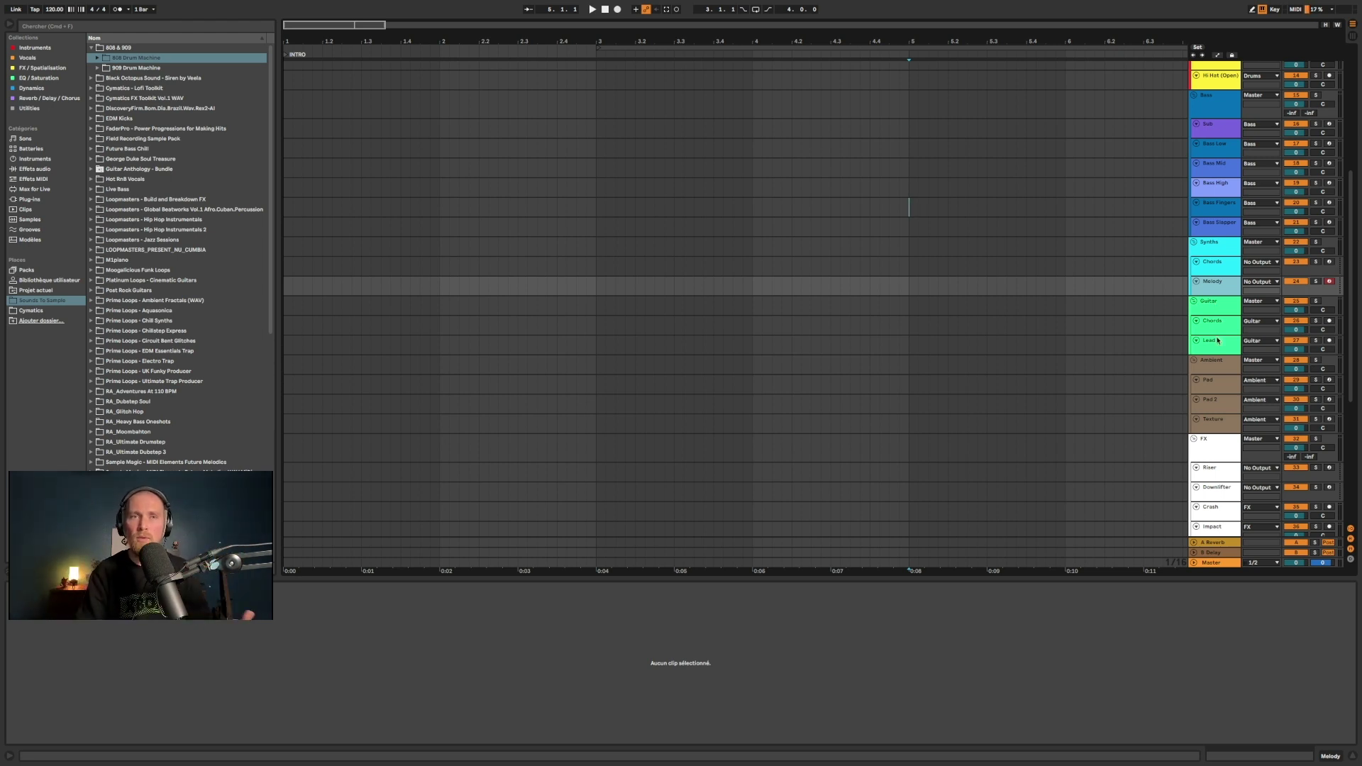
left_click(1224, 370)
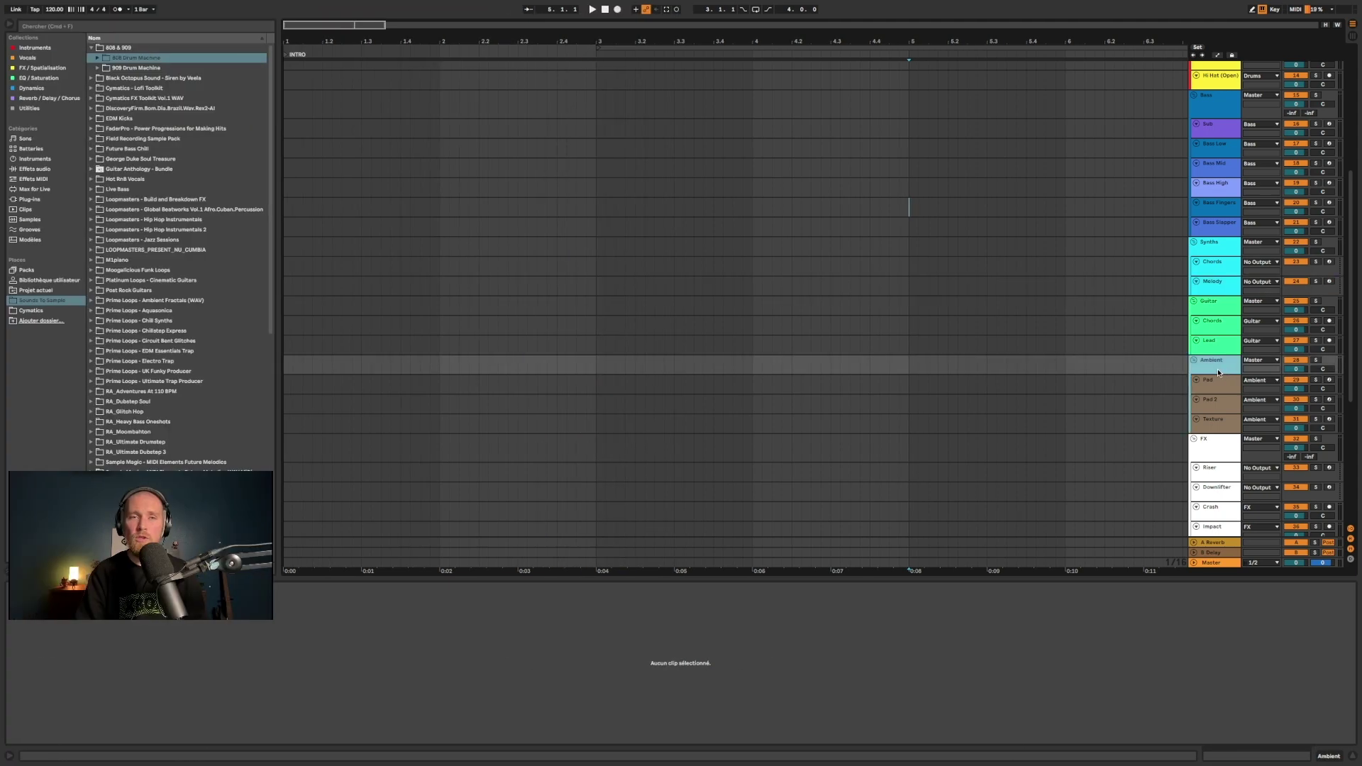
scroll(1219, 365, "down", 3)
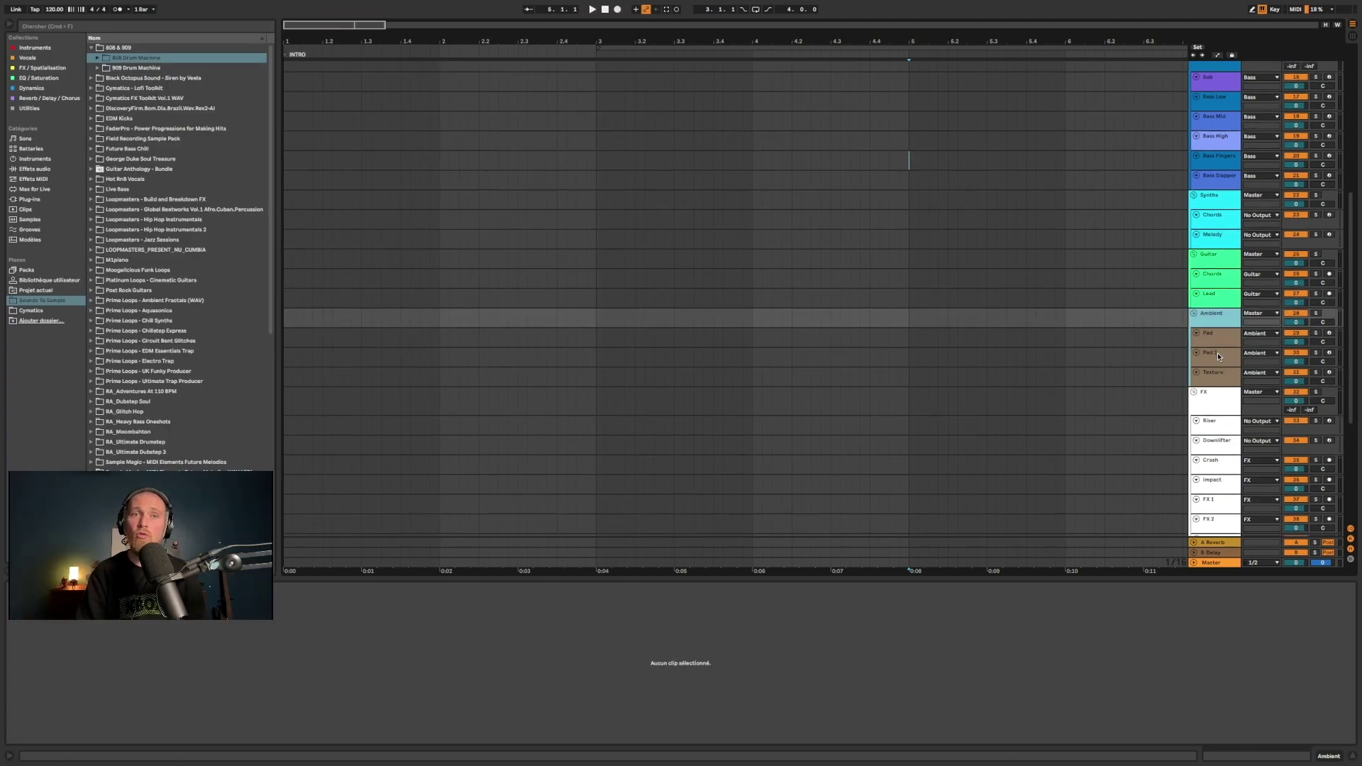
left_click(1219, 373)
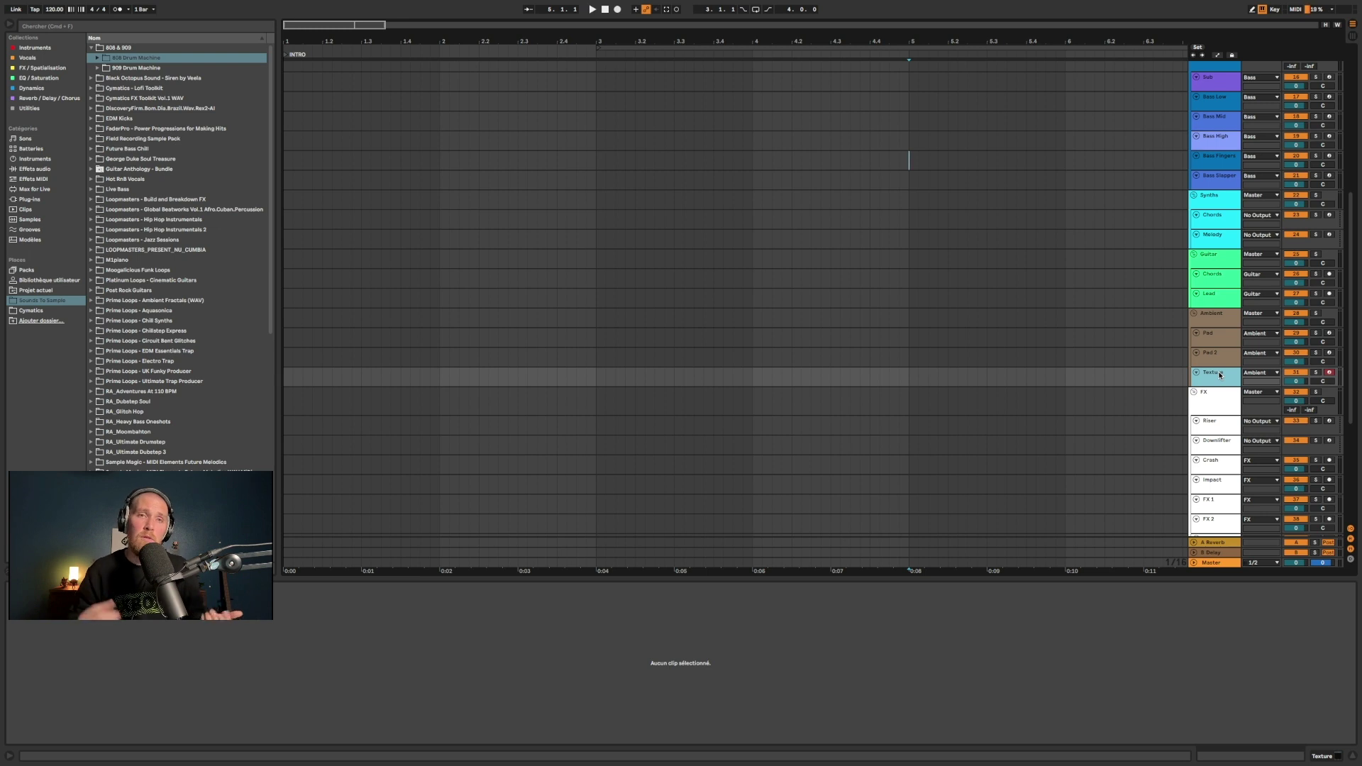
Examine the FX group and its Crash, Impact, FX 1, FX 2 and FX 3 tracks
left_click(1214, 404)
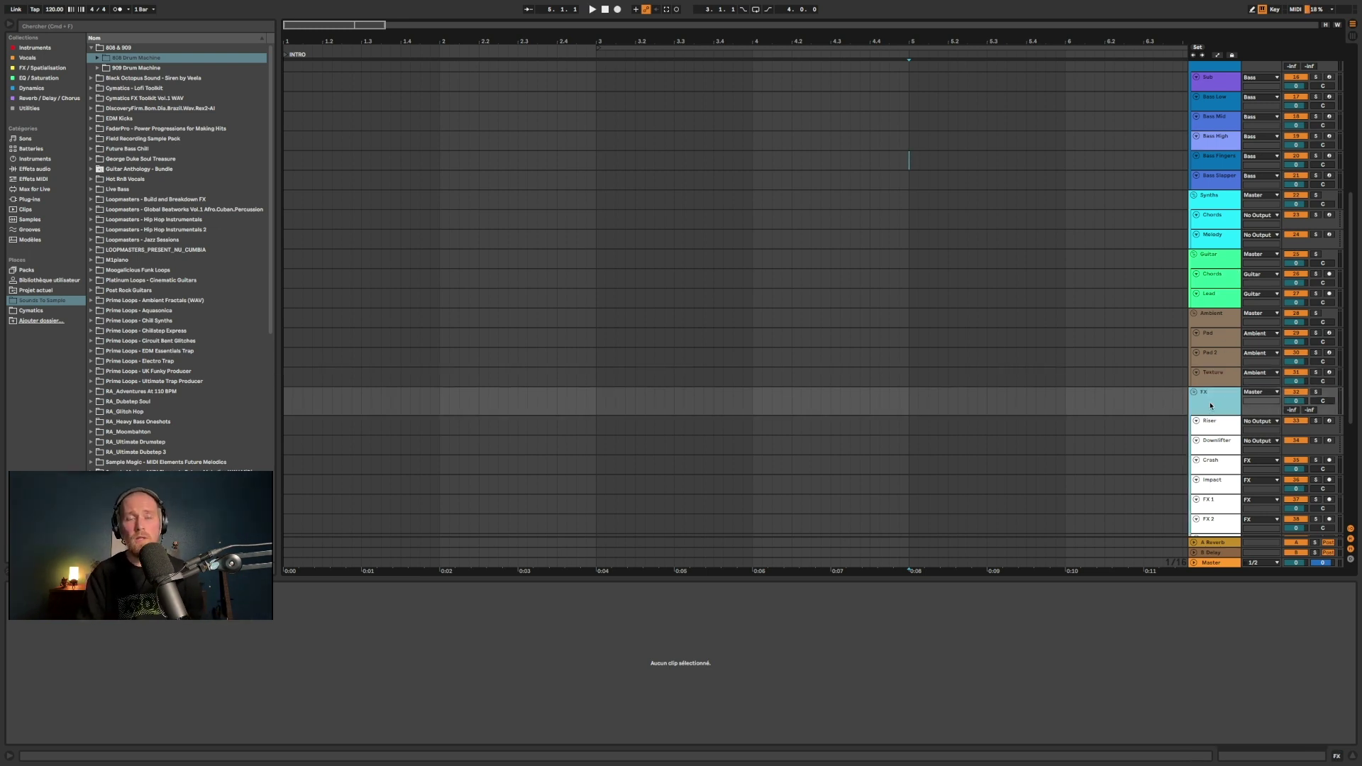
scroll(1226, 402, "down", 3)
scroll(1226, 402, "down", 1)
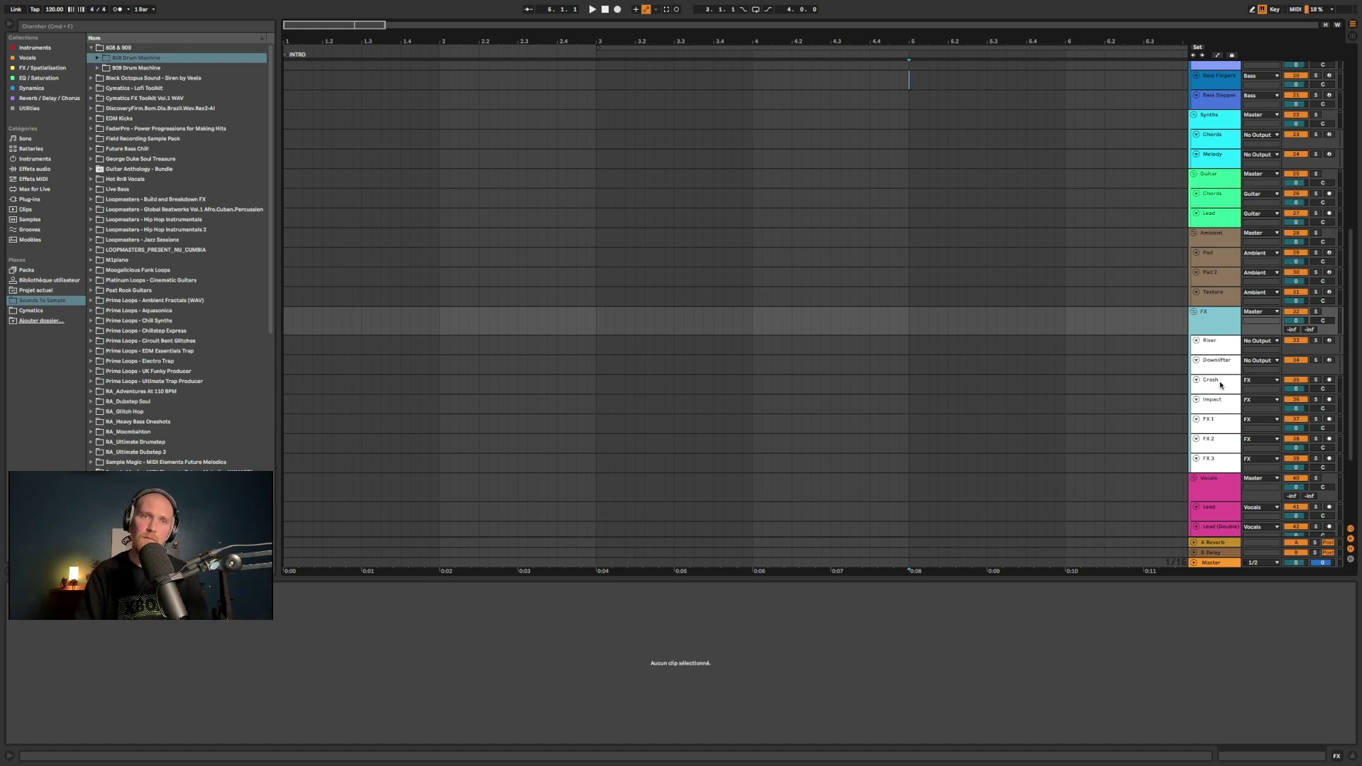
left_click(1219, 383)
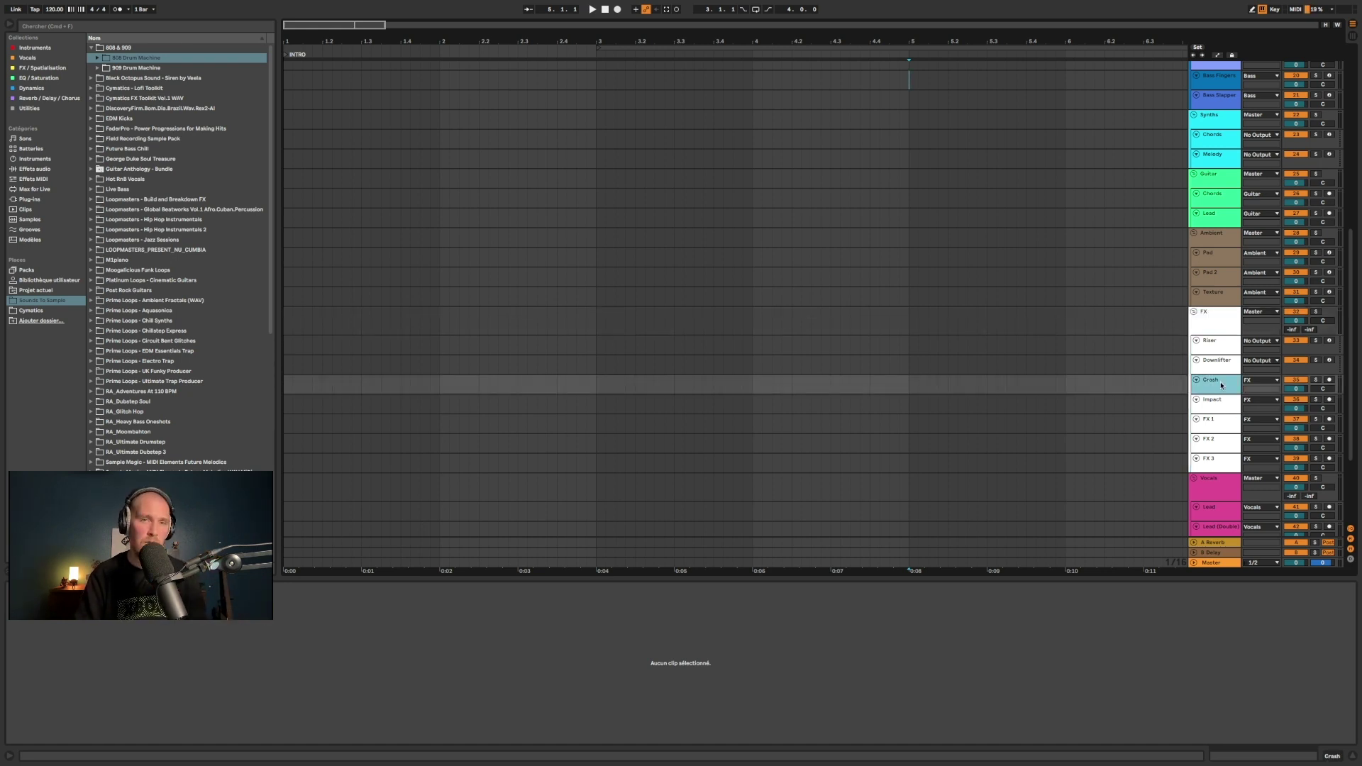
left_click(1225, 402)
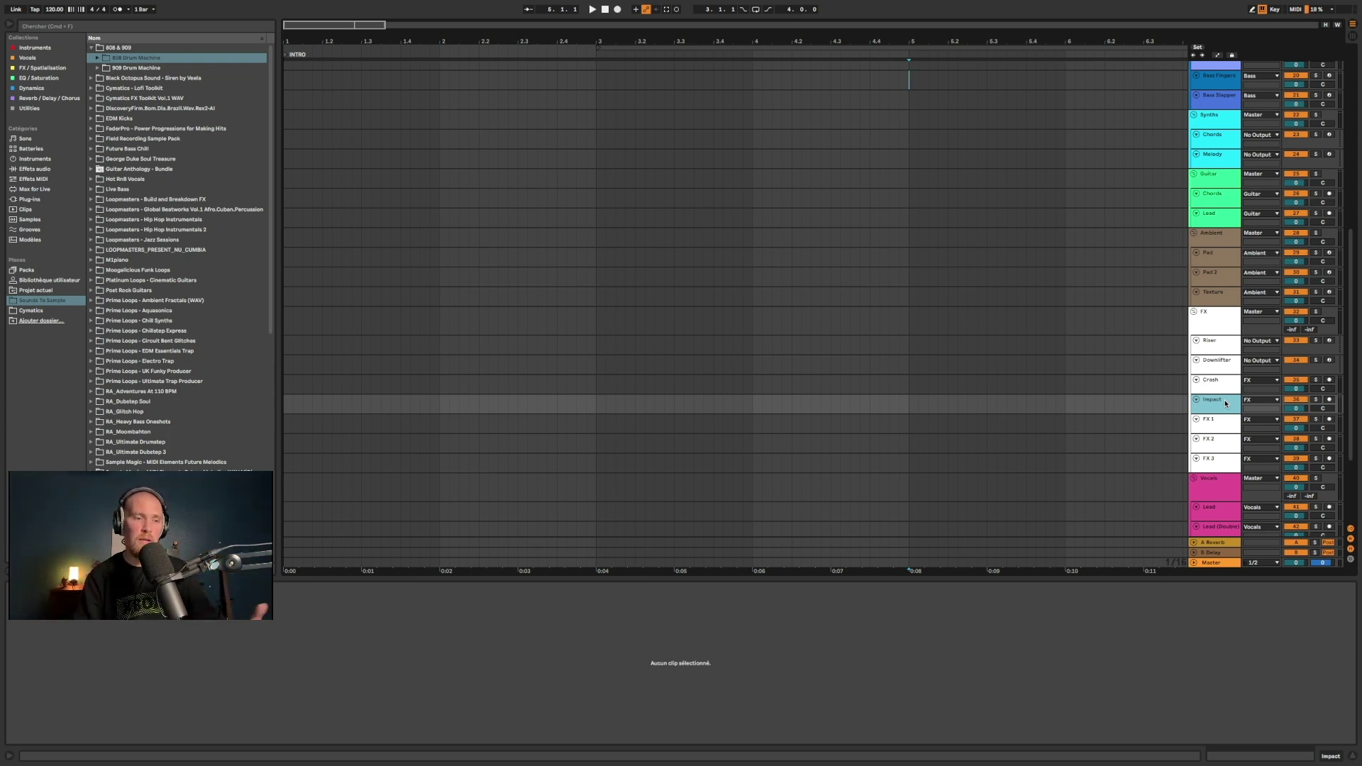
left_click(1226, 427)
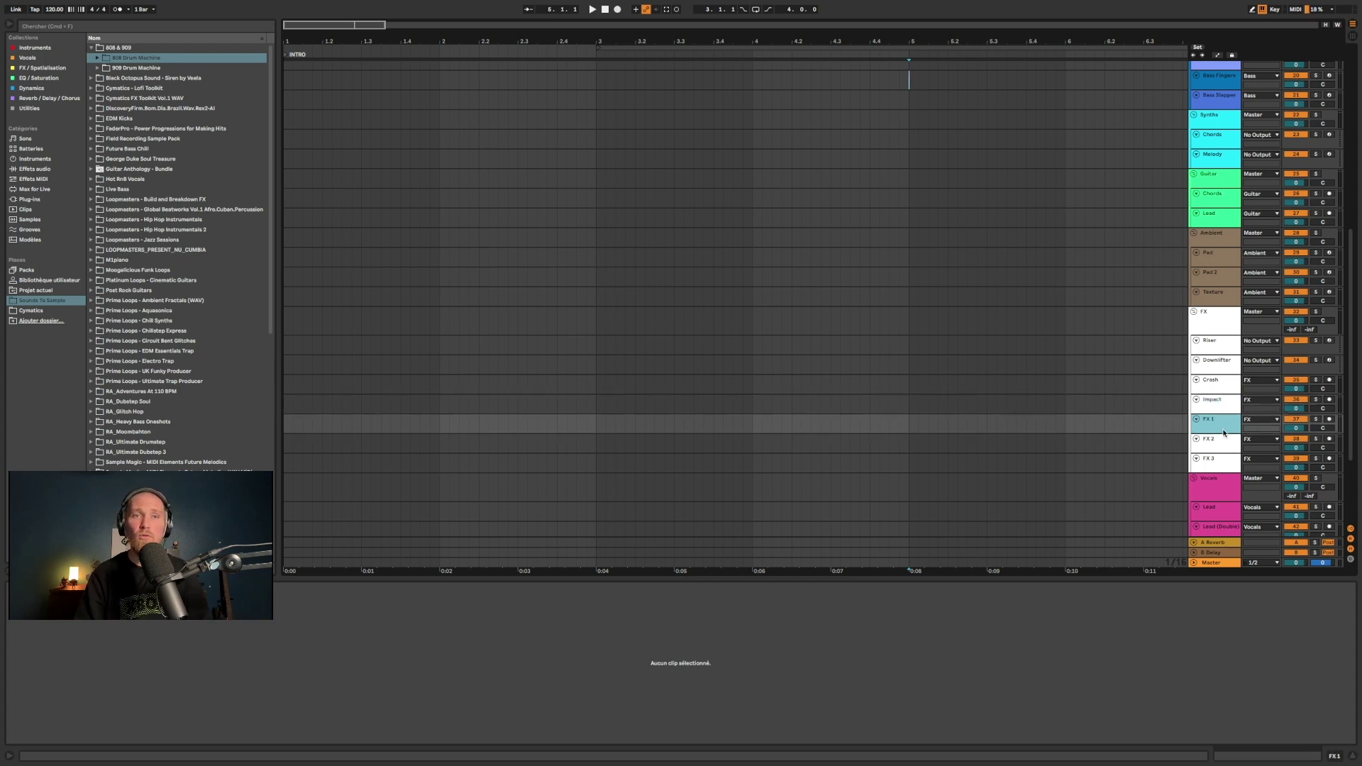
left_click(1223, 444)
left_click(1220, 462)
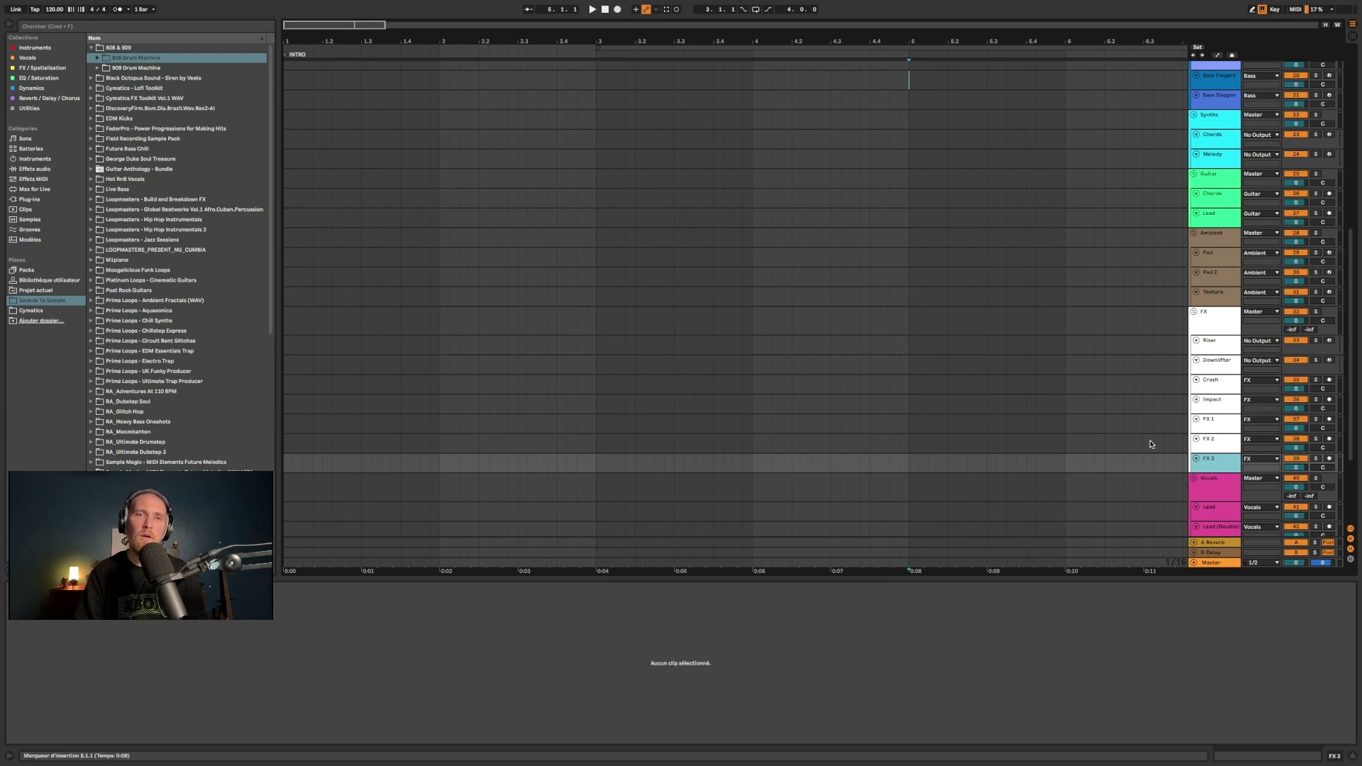
Examine the Vocals group with its Lead and doubled Lead tracks
left_click(1222, 480)
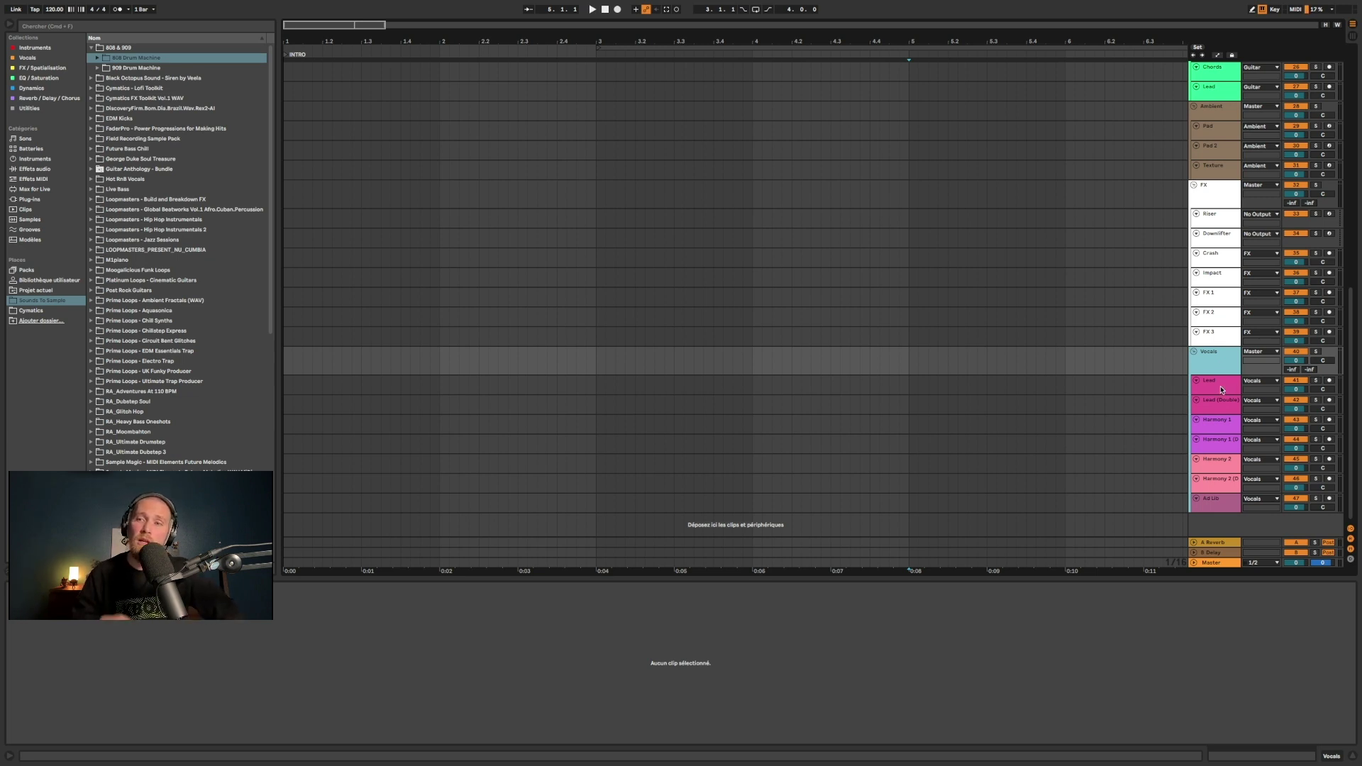
left_click(1221, 389)
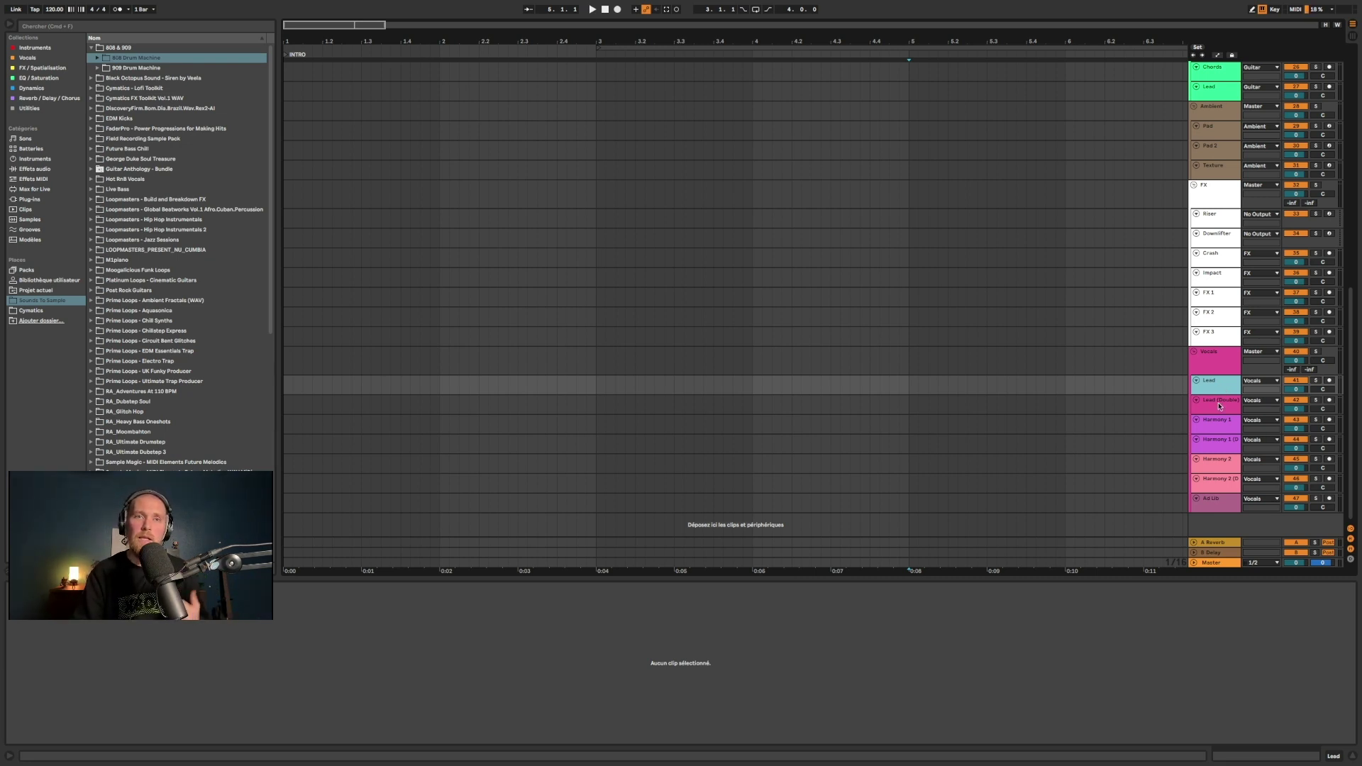
left_click(1219, 406)
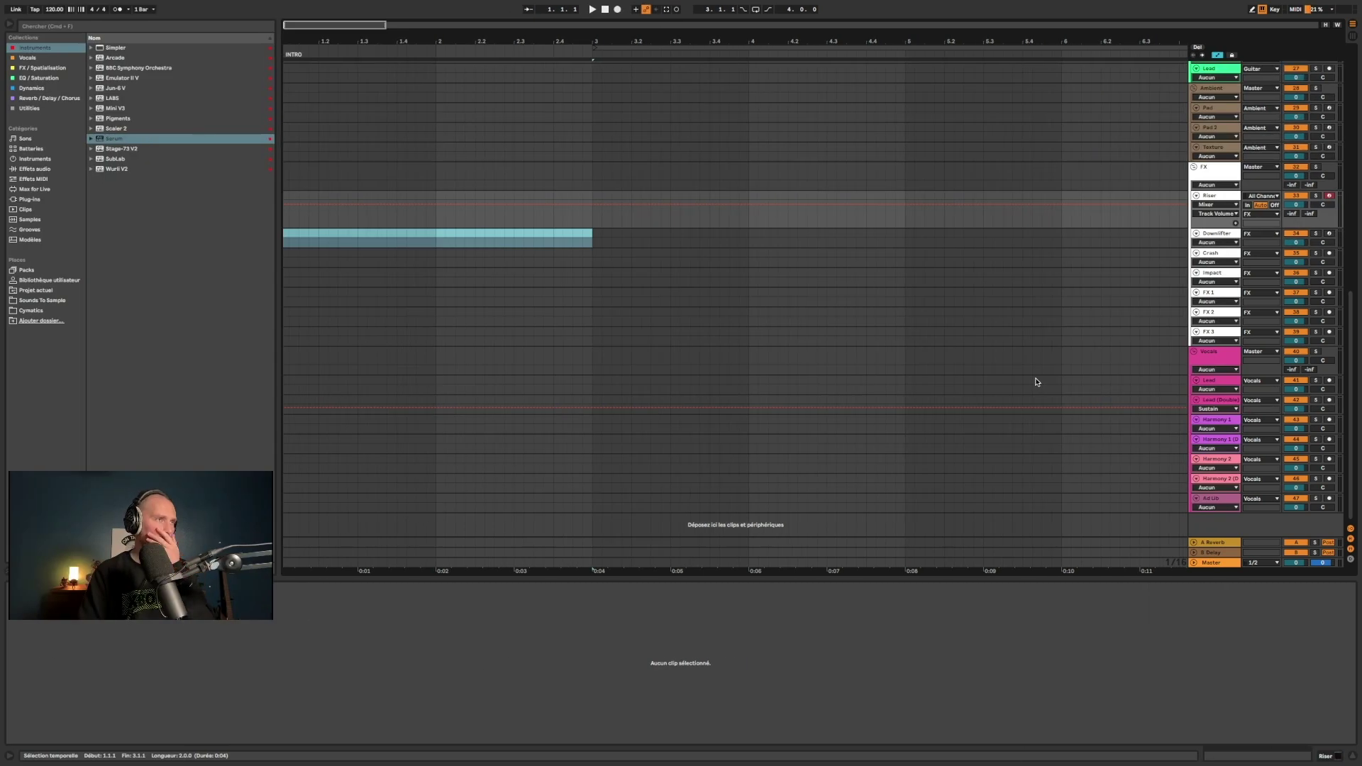
Delete the Reverb device from return track A and the Delay device from return track B
left_click(1216, 543)
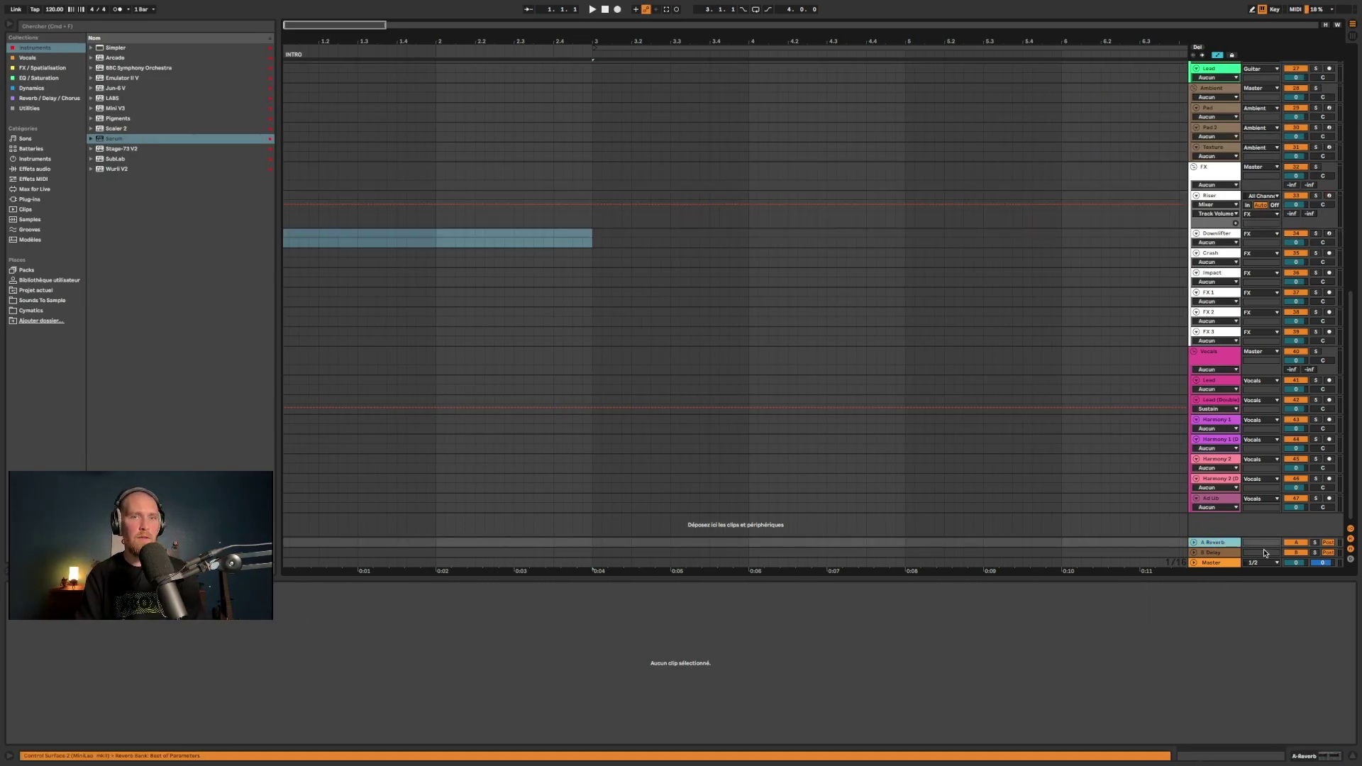
key("shift+Tab")
left_click_drag(156, 579, 156, 639)
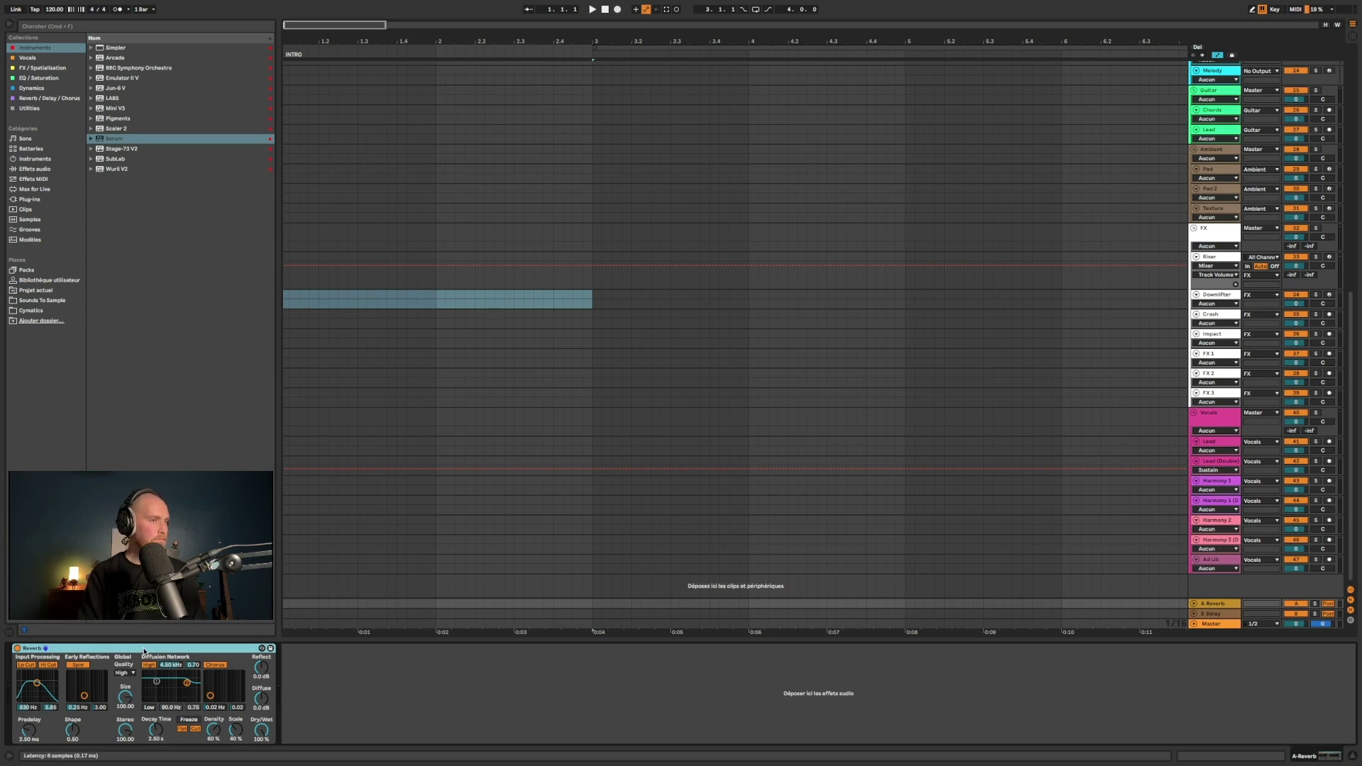
left_click(1216, 614)
left_click(105, 649)
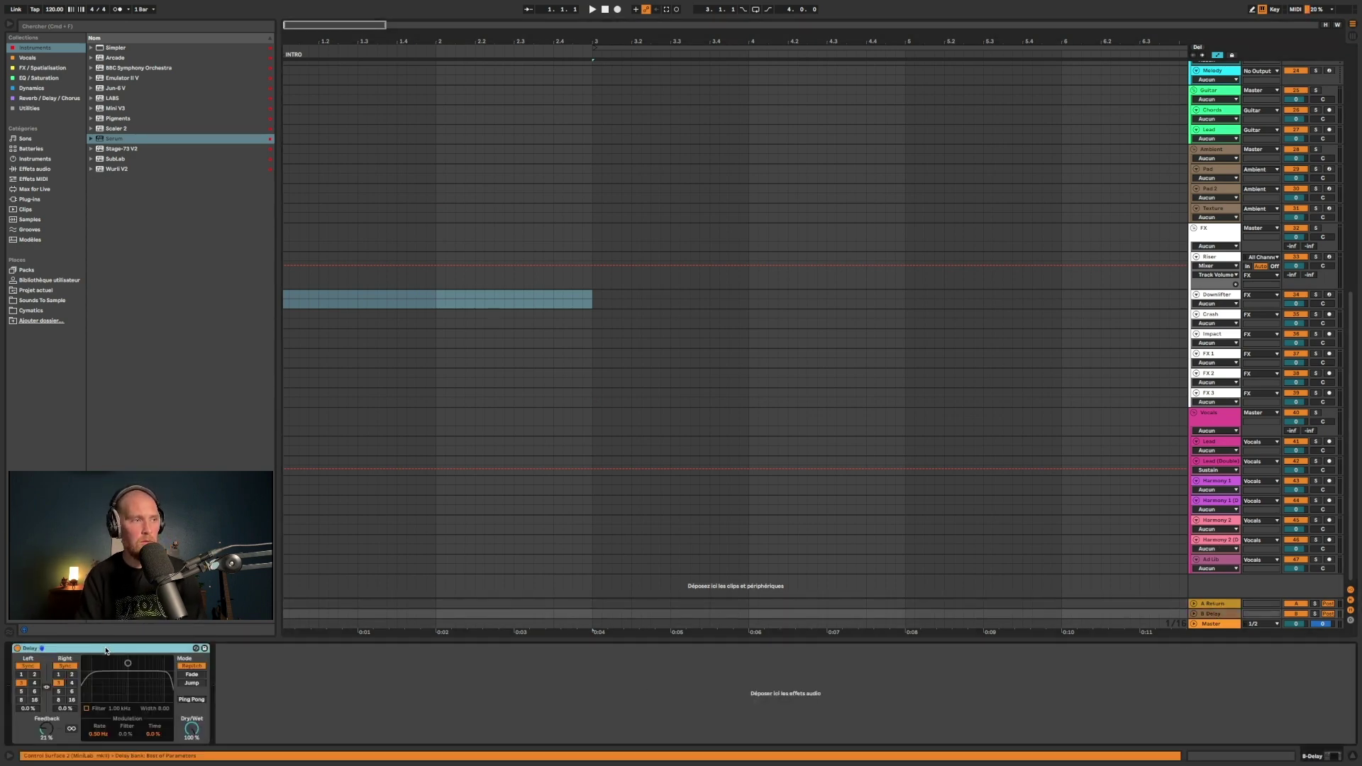
key("Delete")
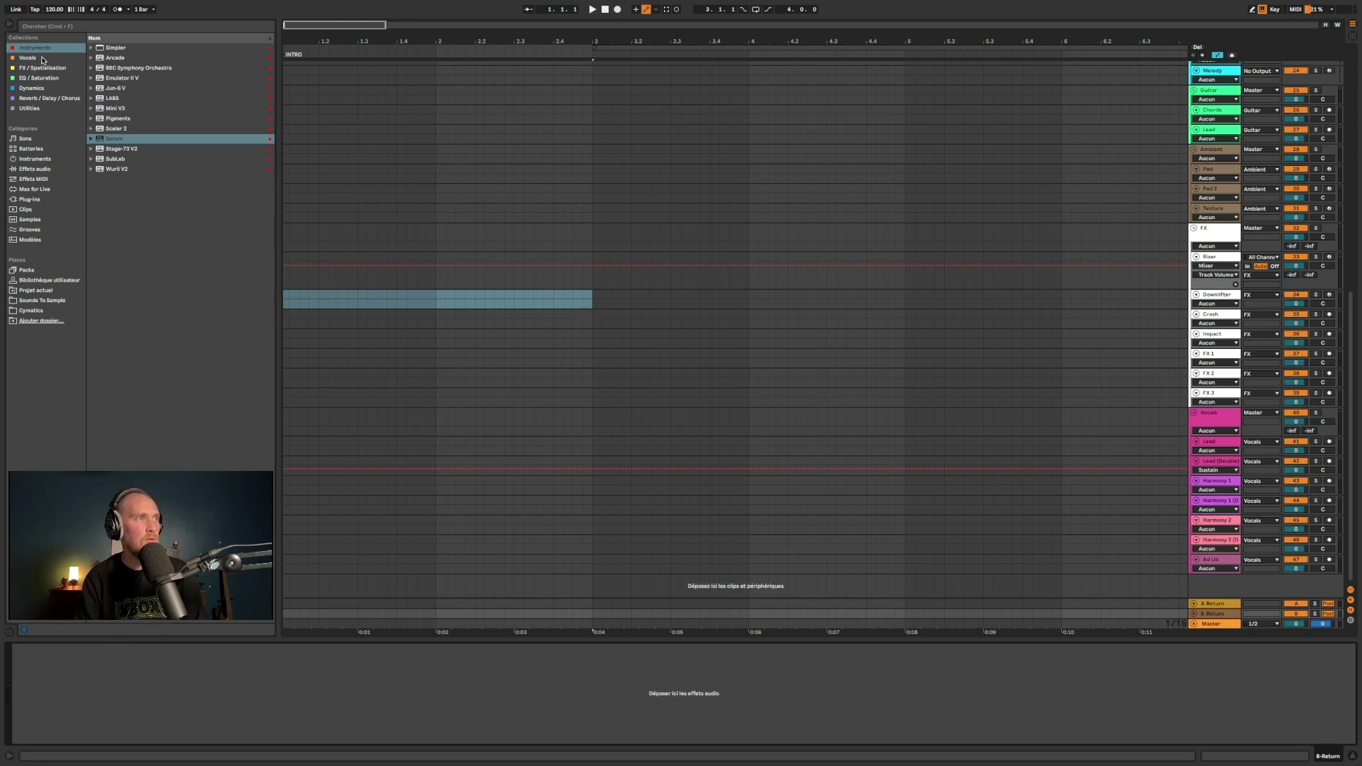
Load ValhallaVintageVerb onto return track A and rename the track "Reverb Mid / Long"
left_click(29, 199)
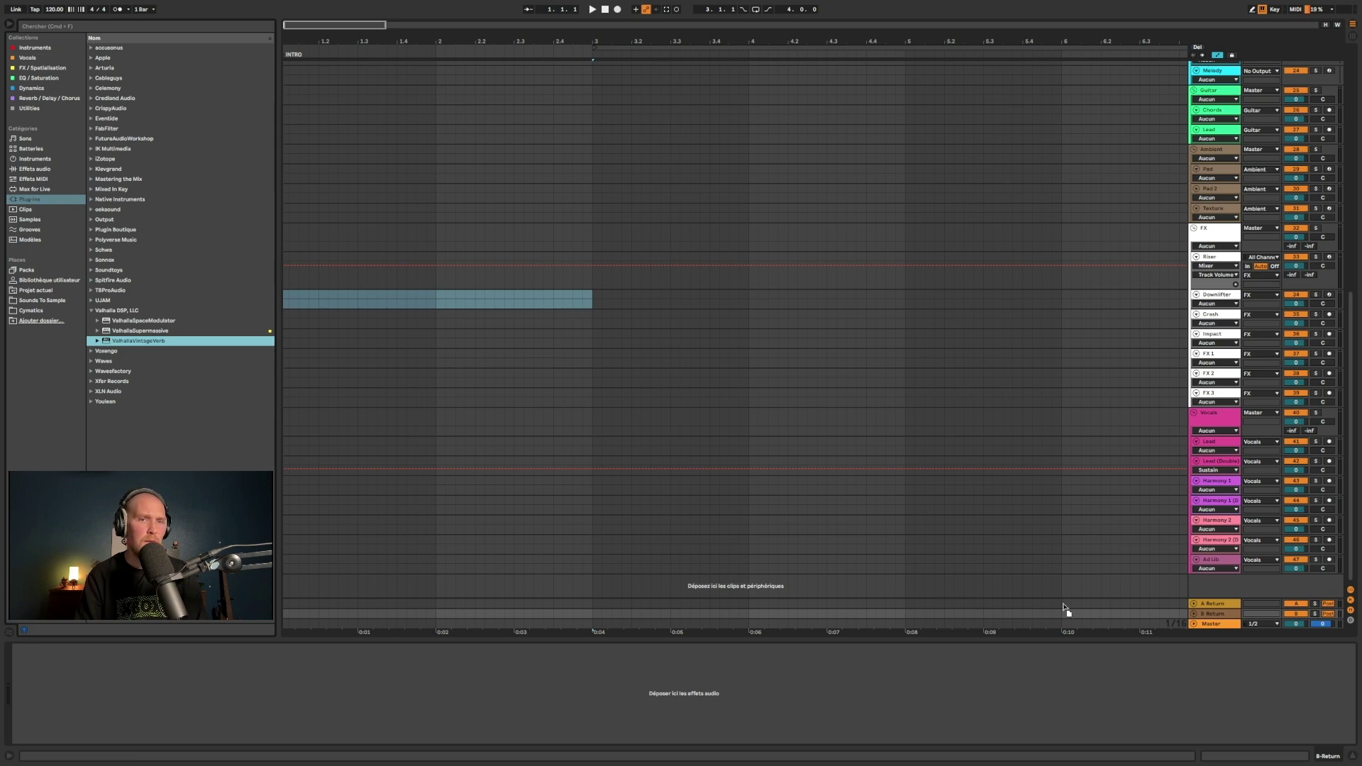
left_click_drag(1064, 607, 1218, 605)
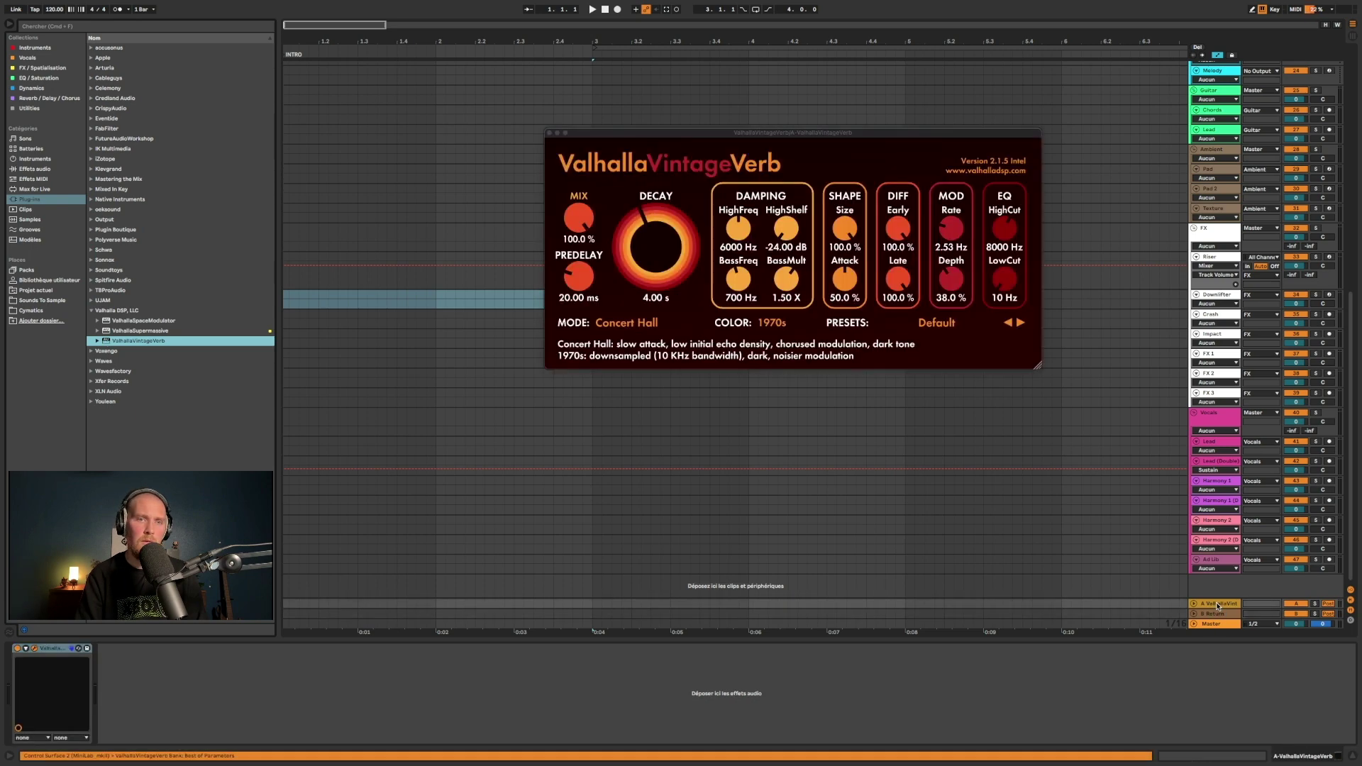
key("super+r")
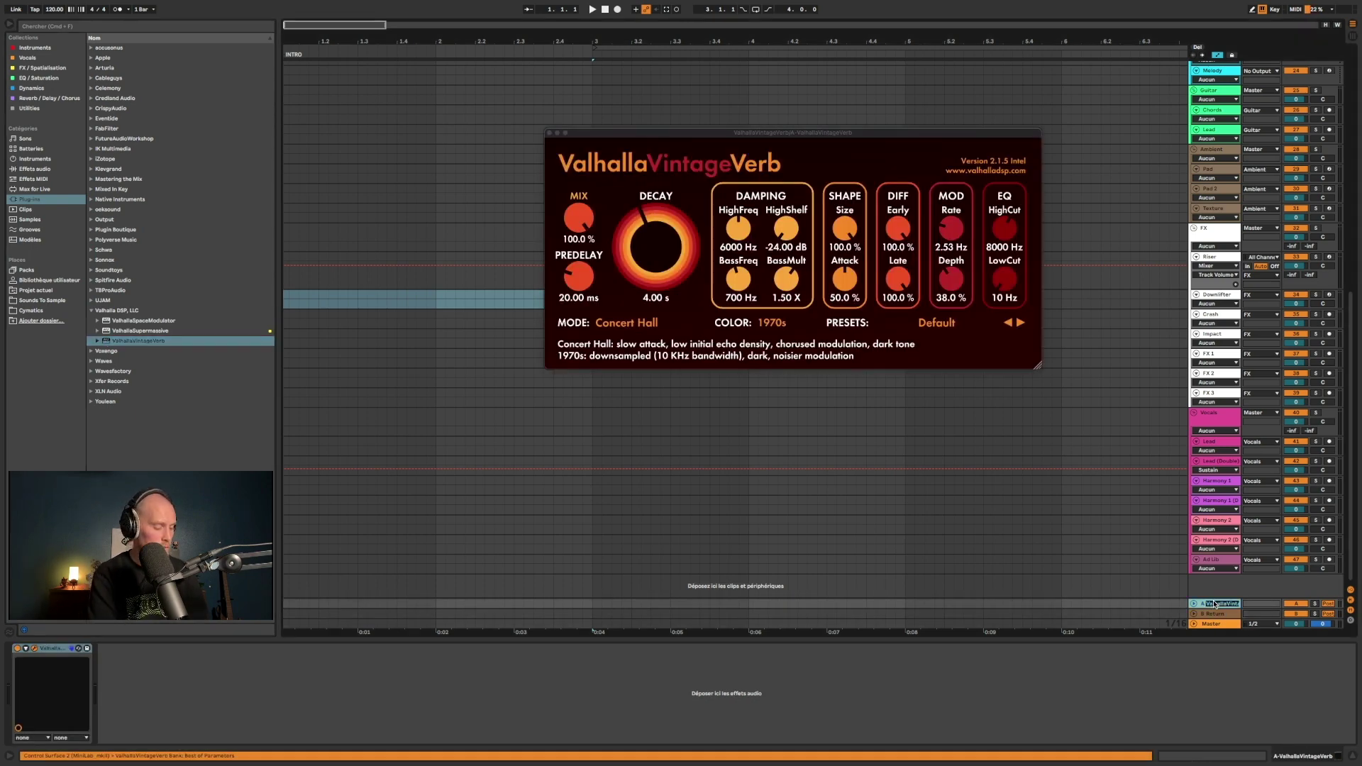
type("Reverb Mid")
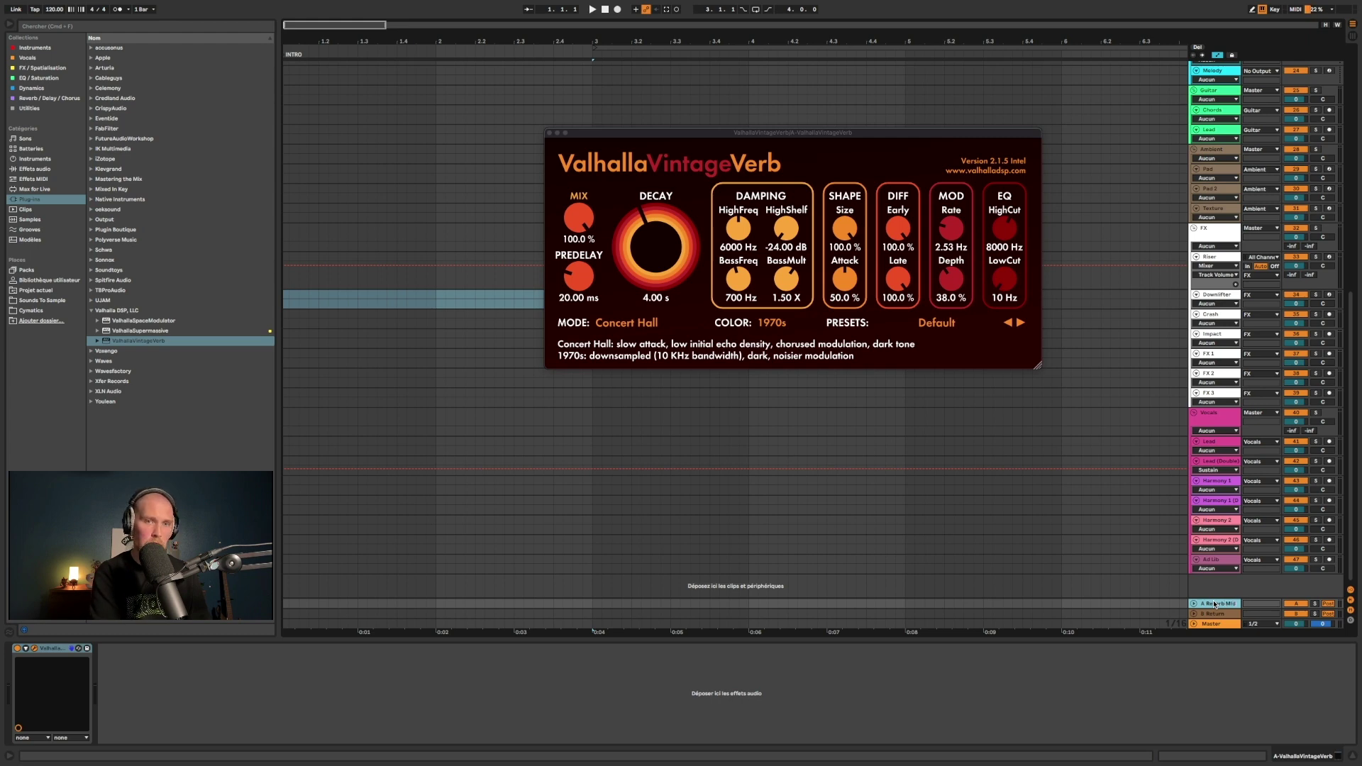
type(" / Longue")
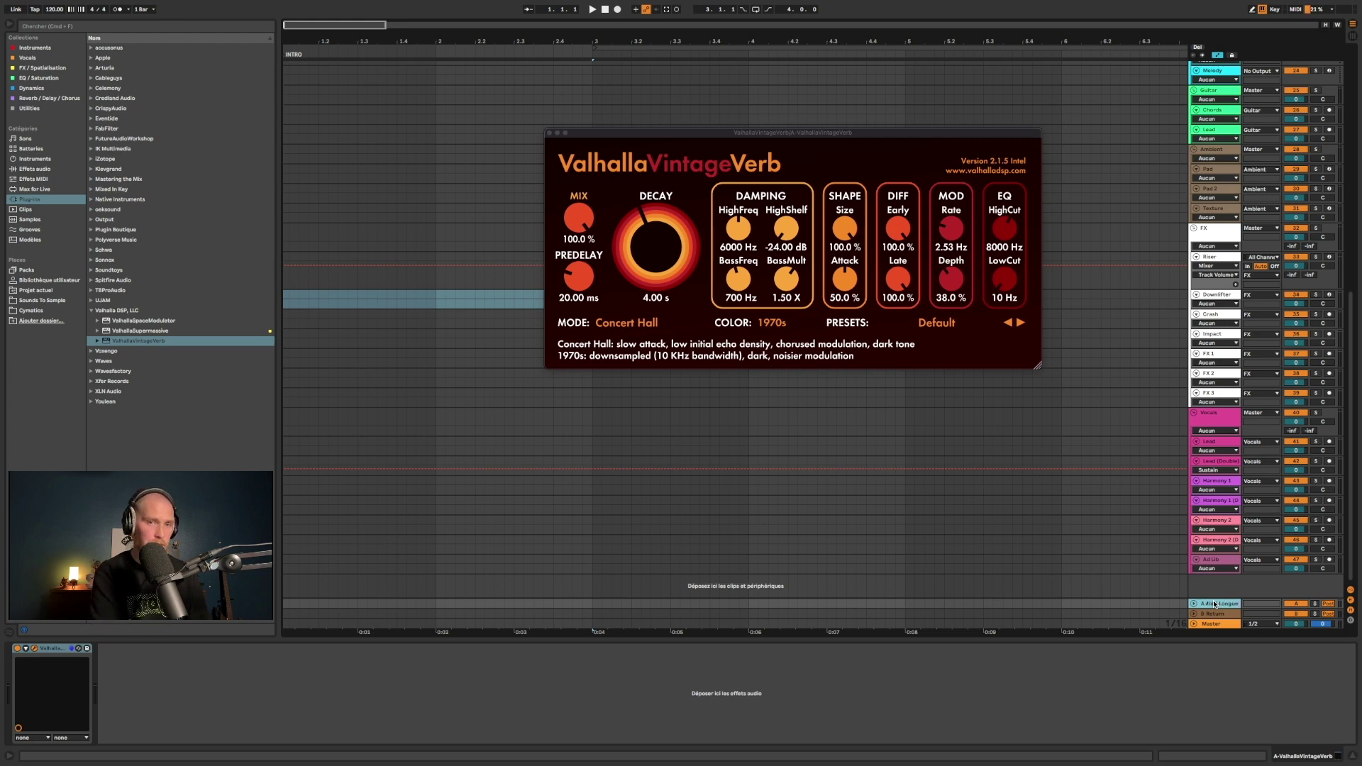
key("Return")
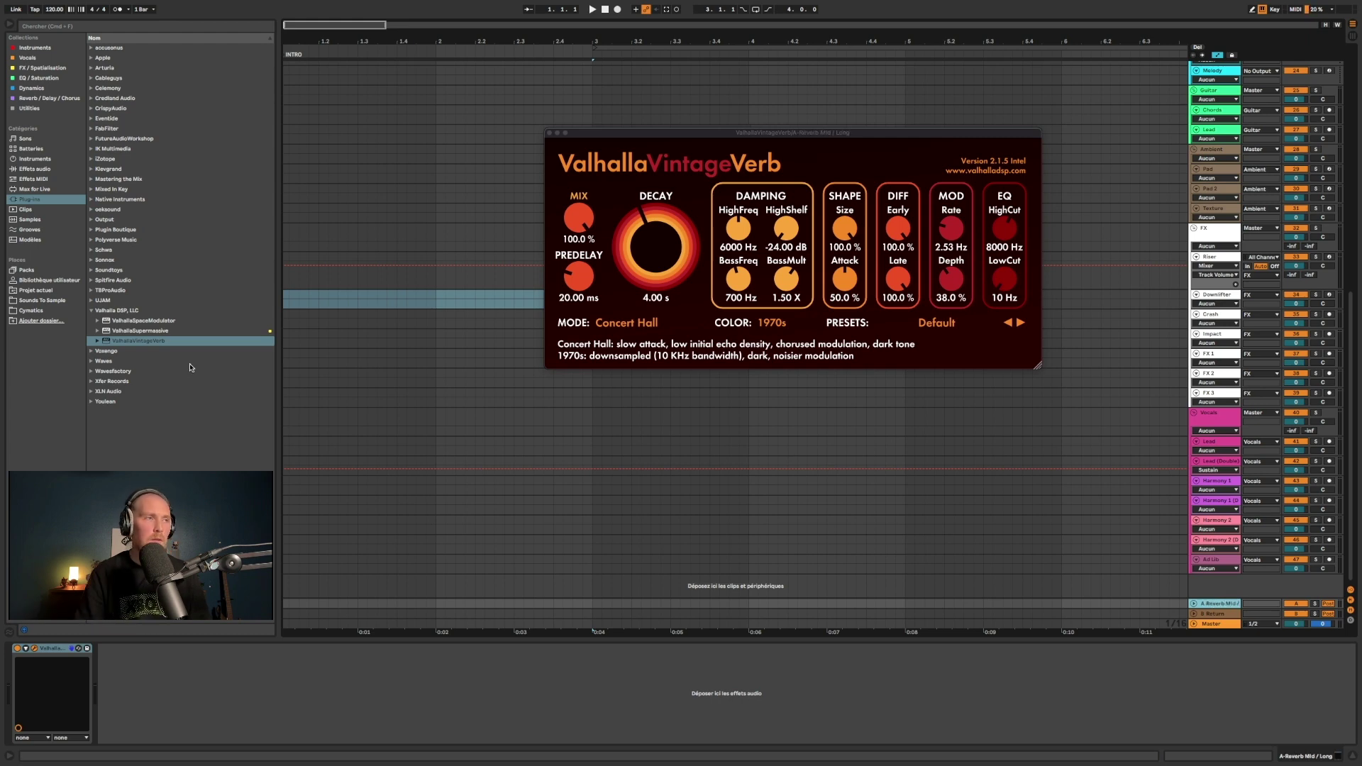
Load the Waves H-Reverb (s) plug-in onto return track B and rename the track "Room"
left_click(91, 312)
left_click(91, 330)
left_click_drag(128, 441, 1217, 614)
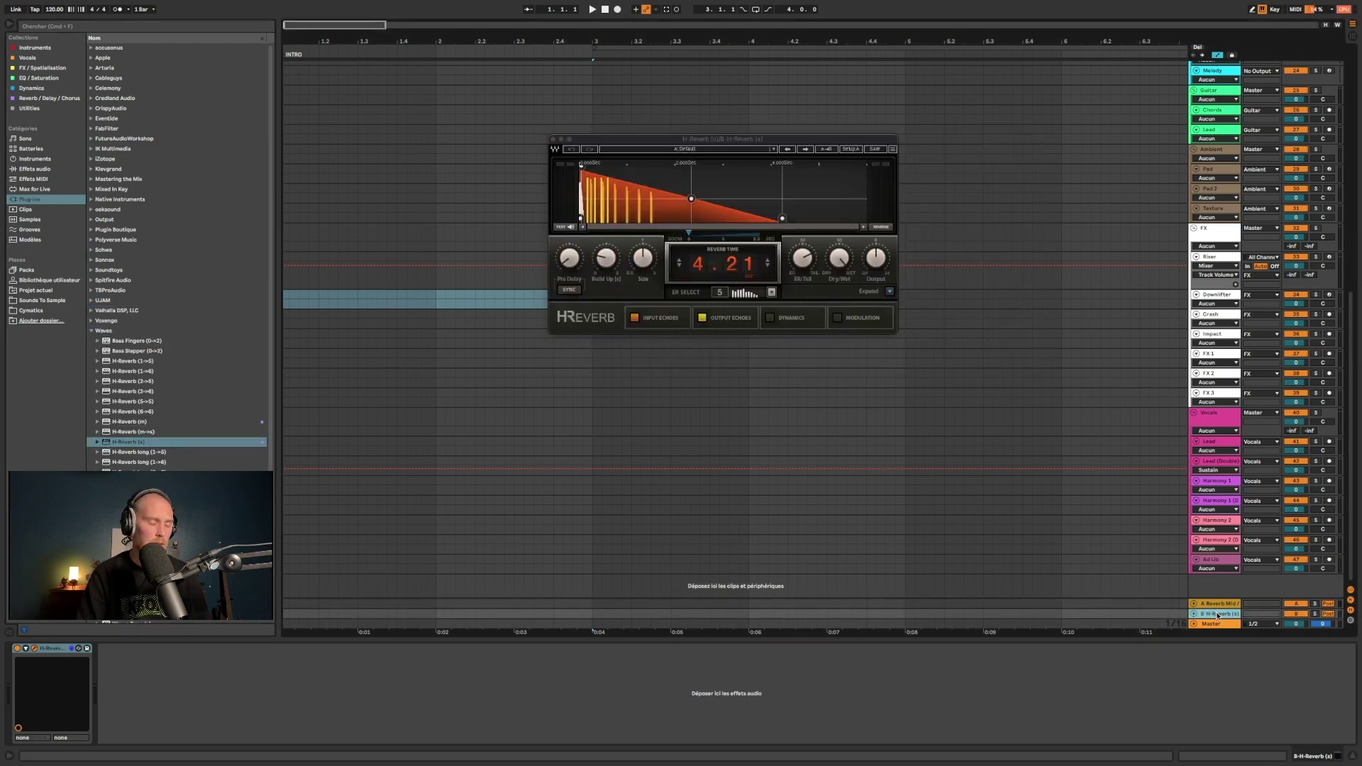
type("B Re")
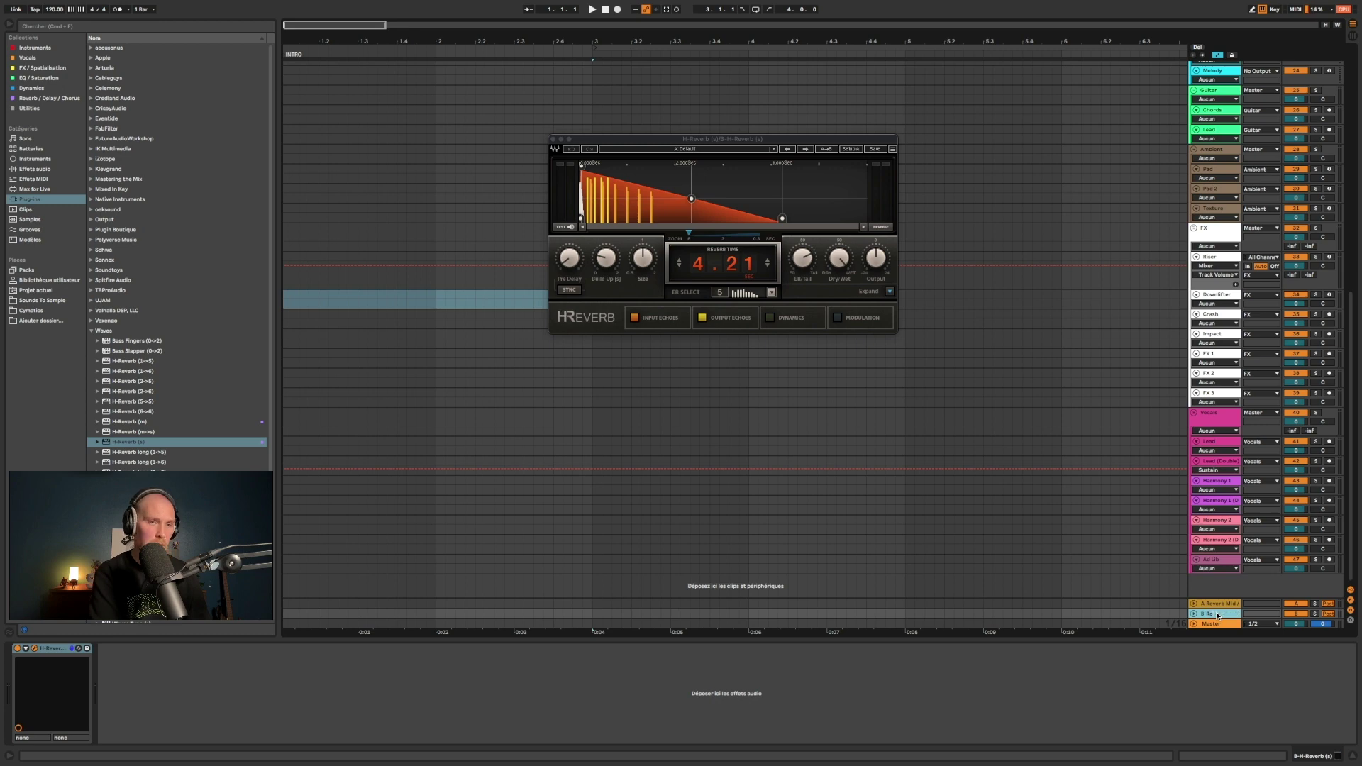
type("om")
key("Return")
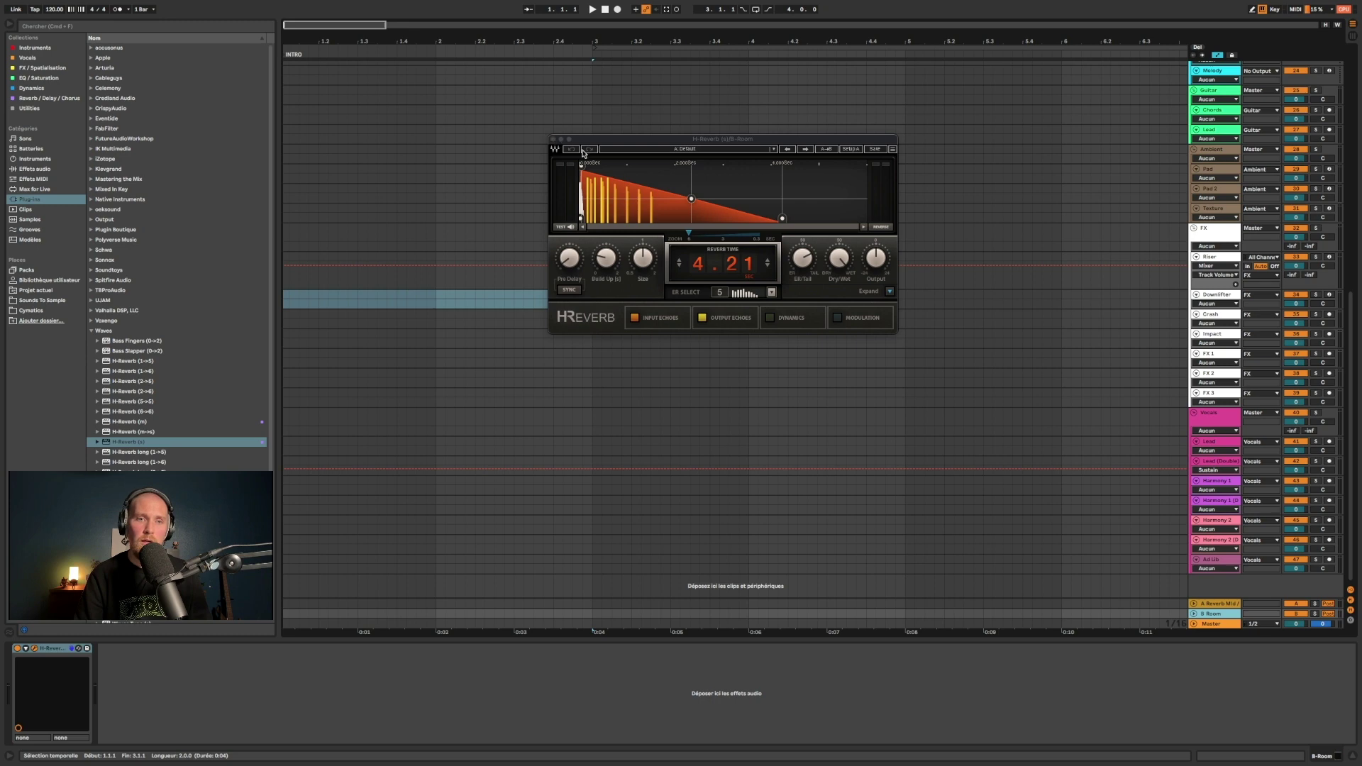
Insert a third return track below the Room return
key("super+shift+t")
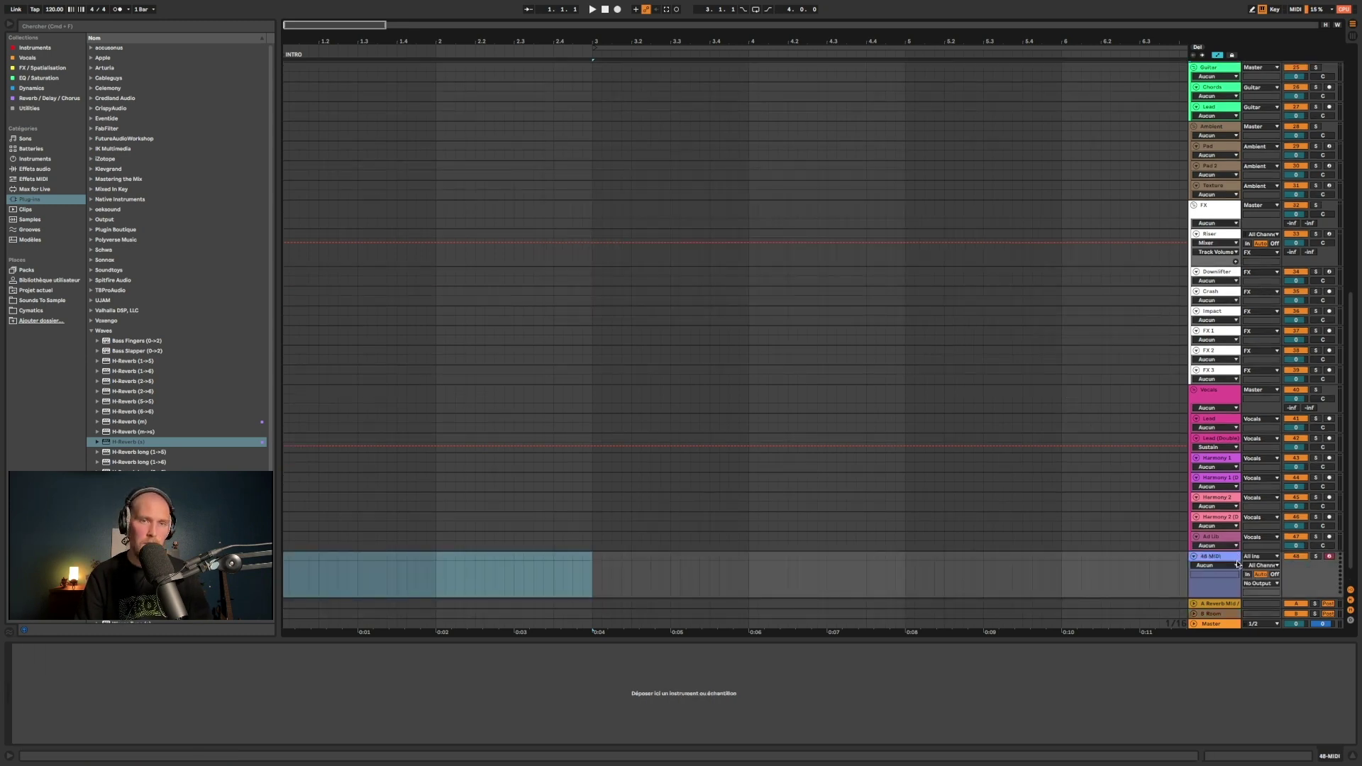
key("Delete")
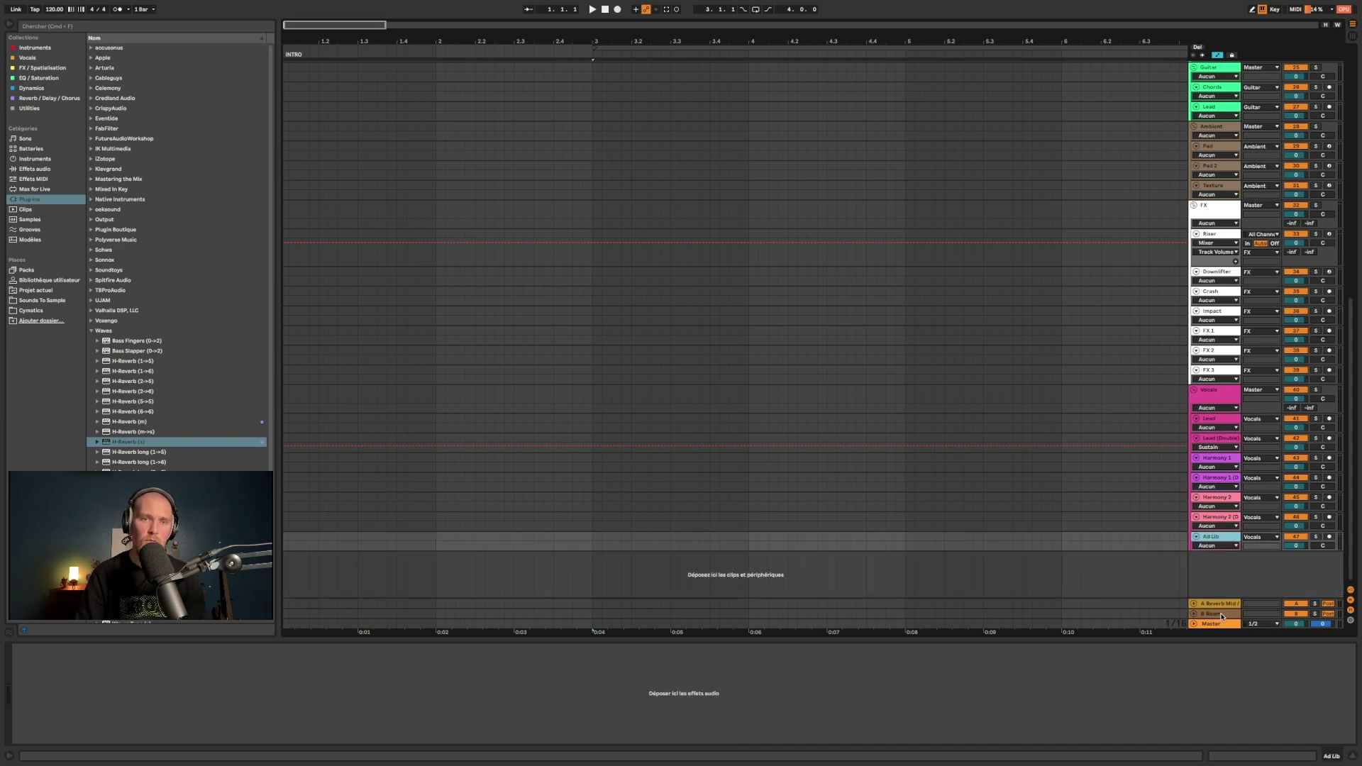
left_click(1221, 614)
right_click(1221, 615)
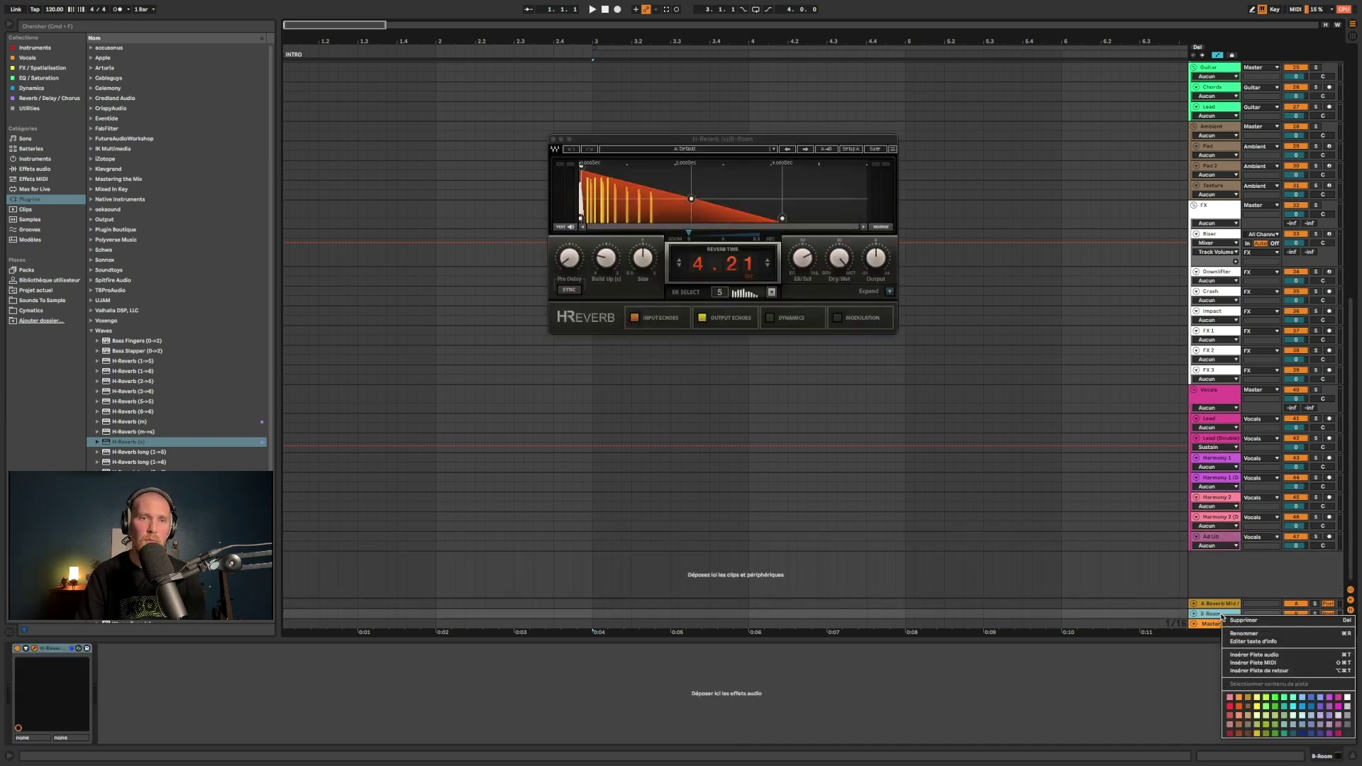
left_click(1300, 672)
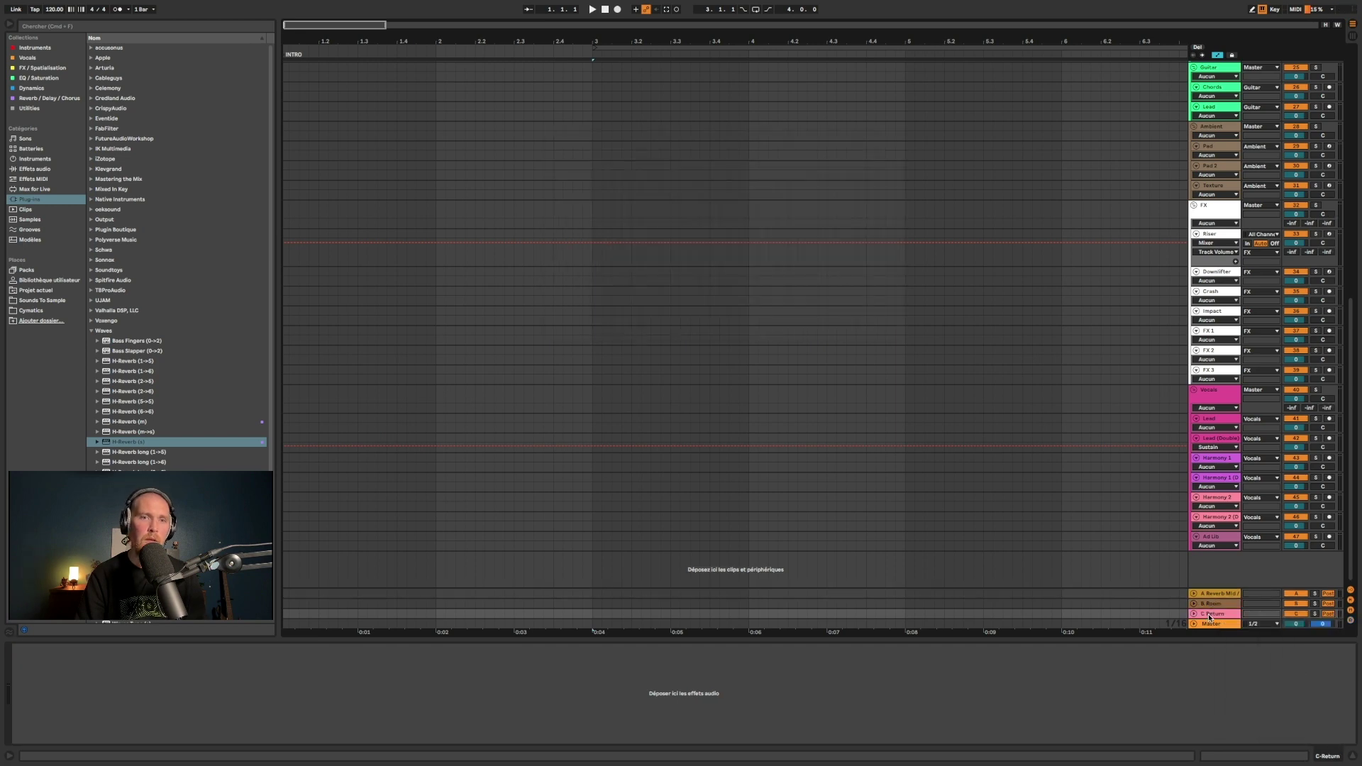
Load the Soundtoys EchoBoy plug-in onto return track C
left_click(91, 330)
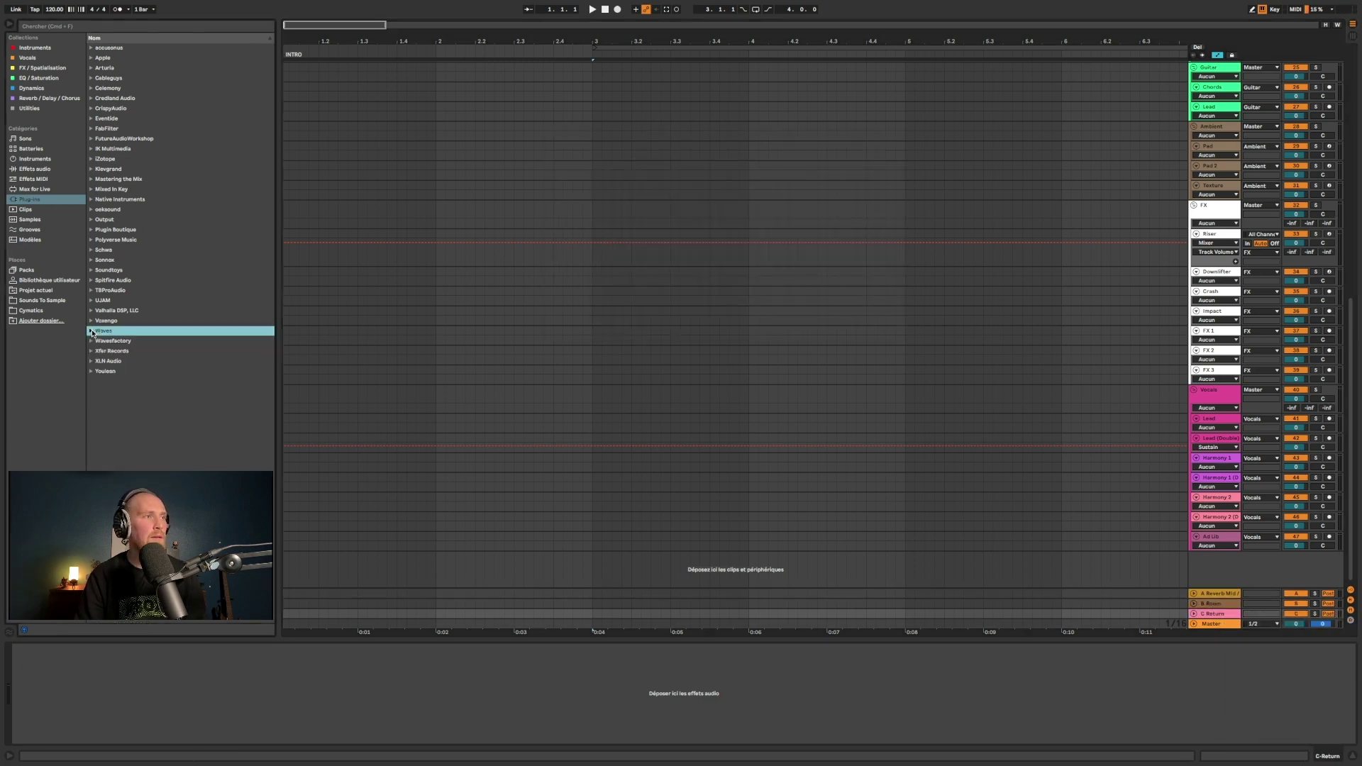
left_click(92, 271)
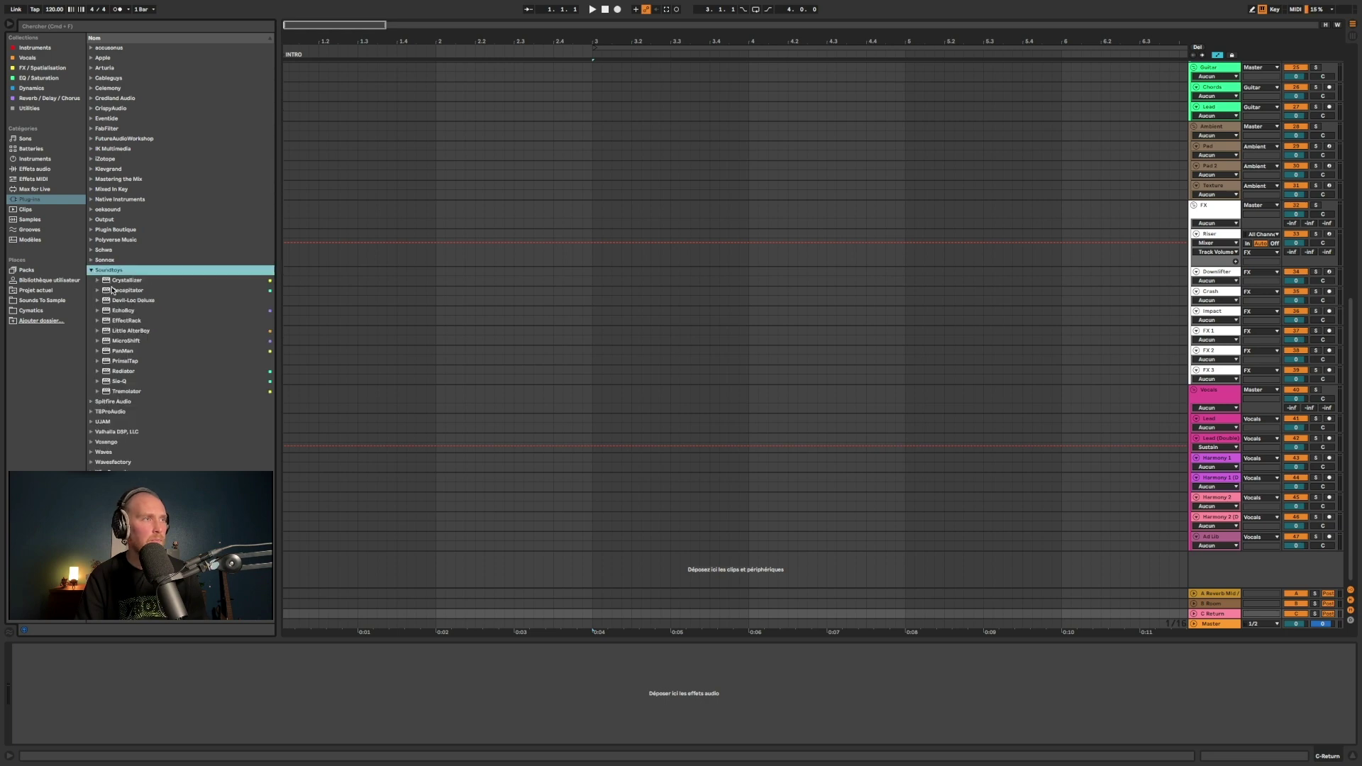
left_click(112, 311)
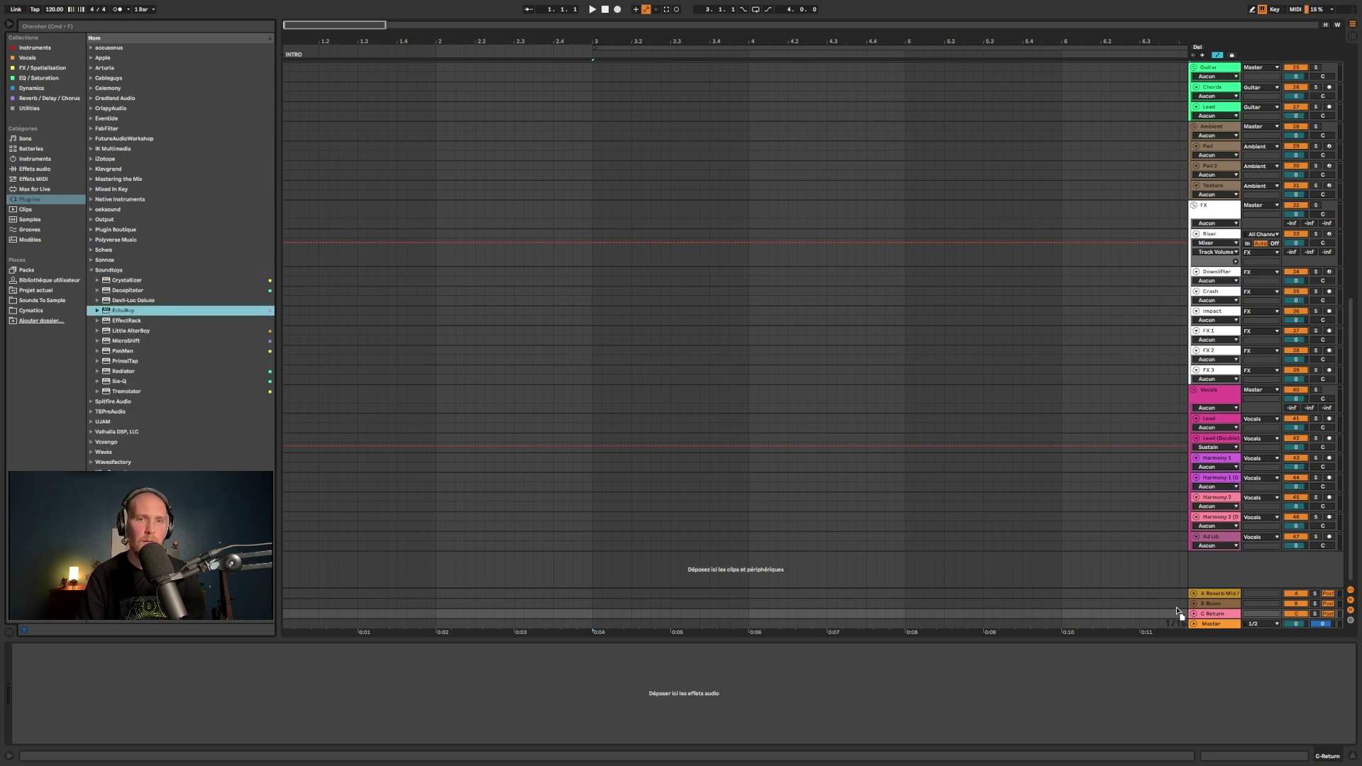
left_click_drag(1222, 621, 1222, 618)
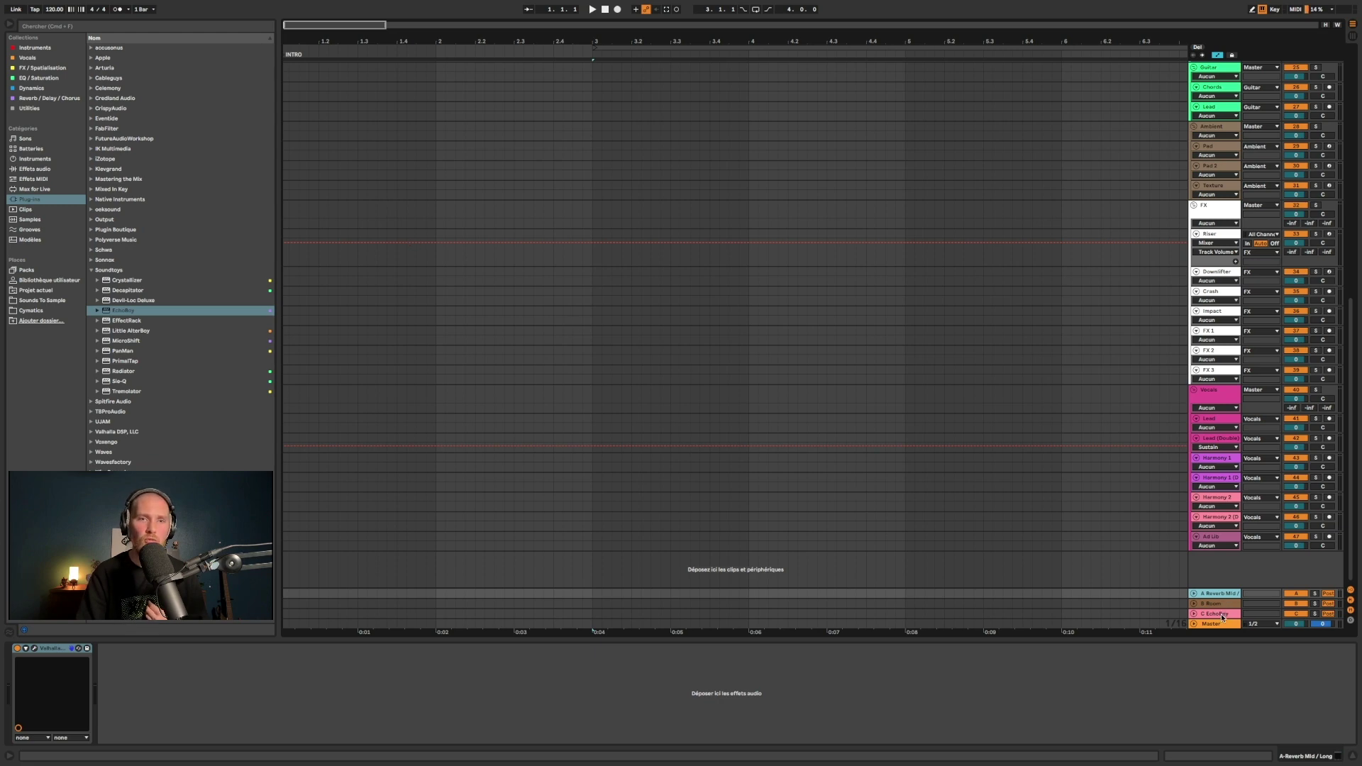
scroll(701, 313, "up", 15)
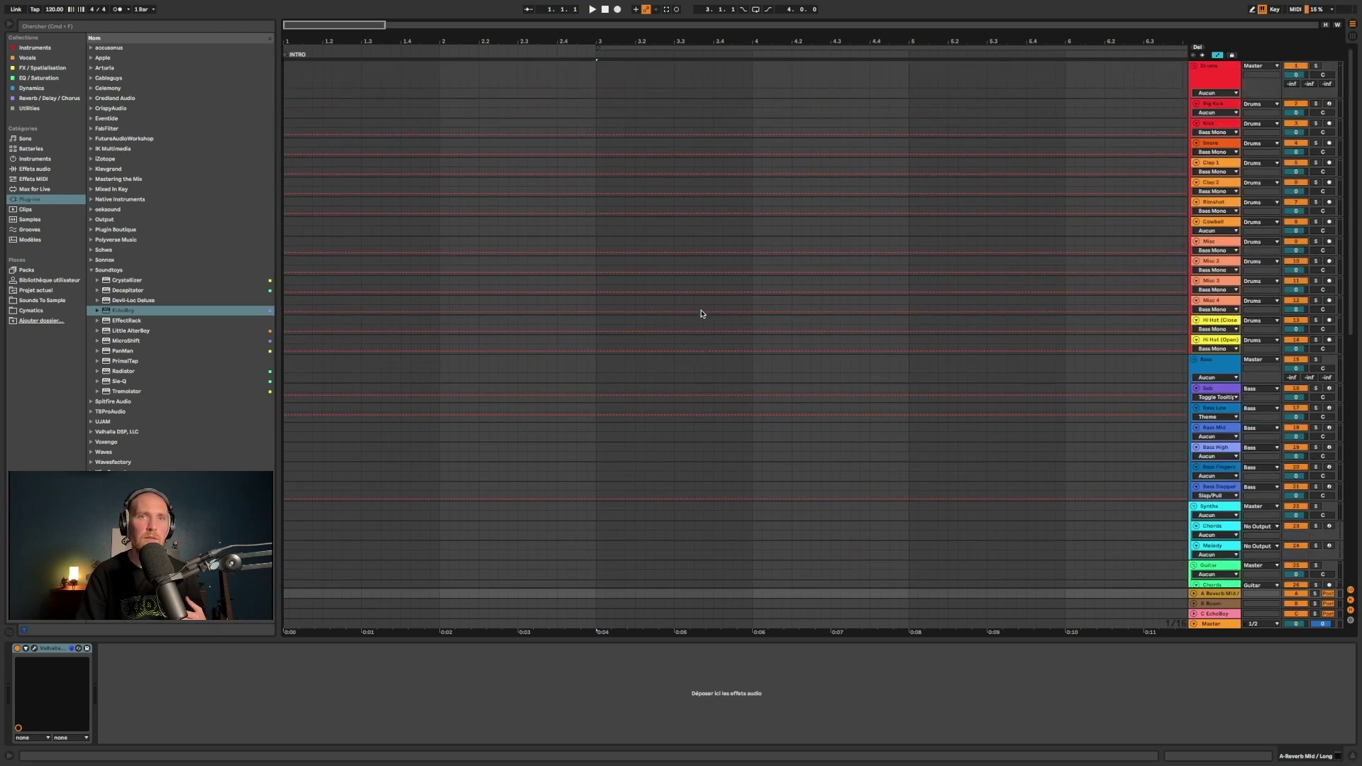